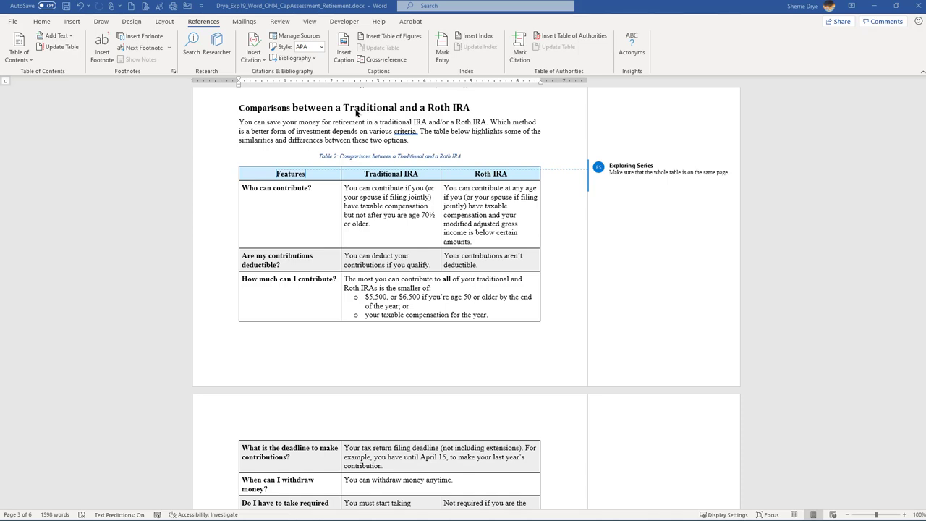
Set the document's citation style to APA Sixth Edition
left_click(322, 48)
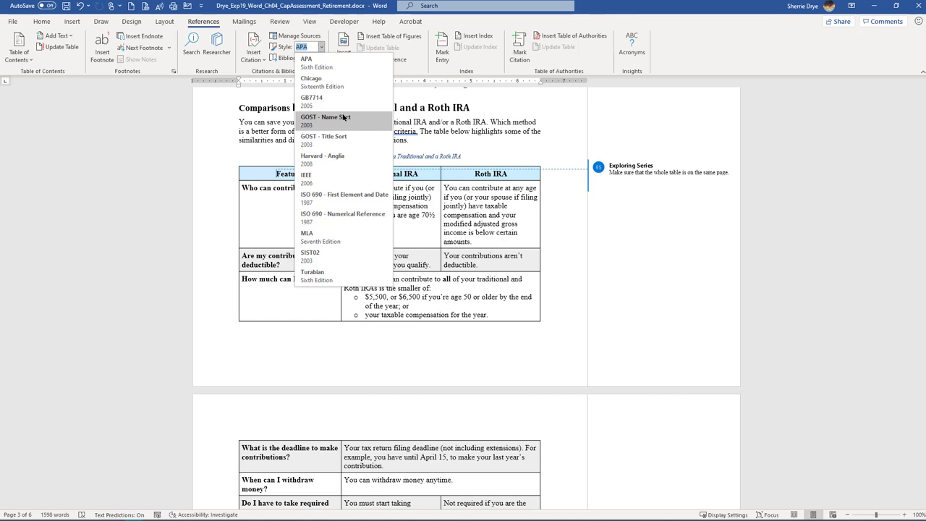
left_click(334, 63)
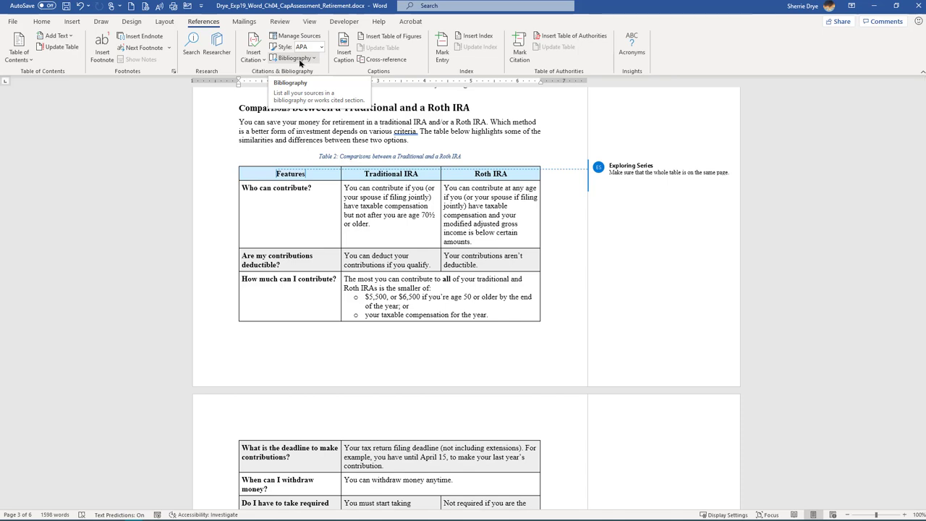
left_click(321, 47)
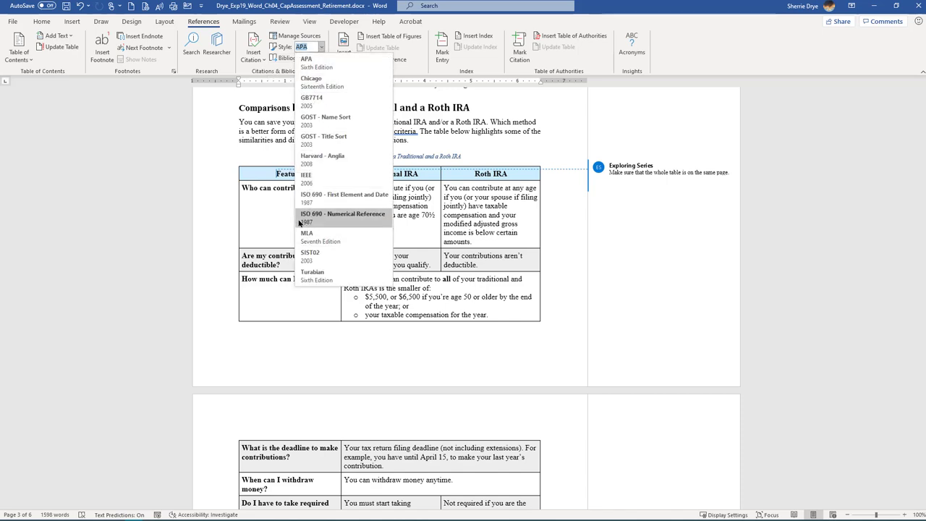
left_click(259, 136)
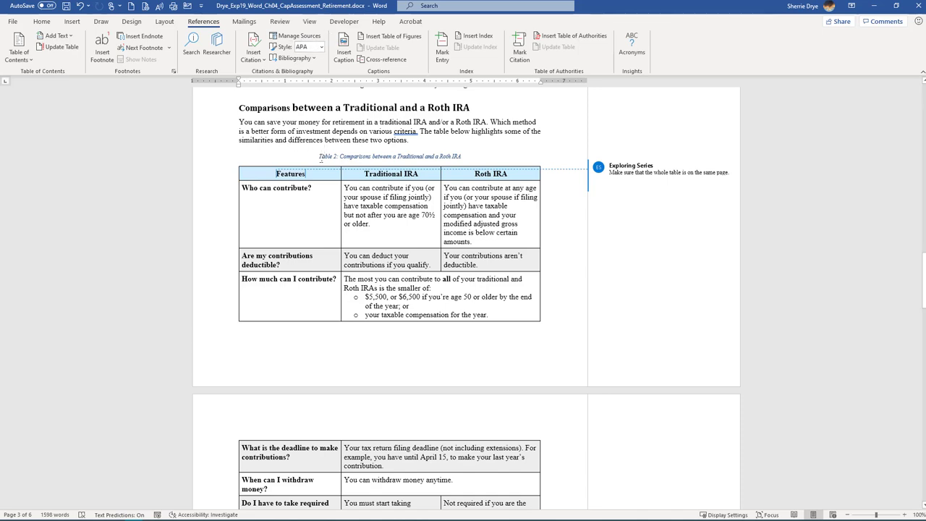
Add a space before the period after "(TSA) plan" under 403(b) Plans and start a new citation source there
scroll(321, 165, "down", 15)
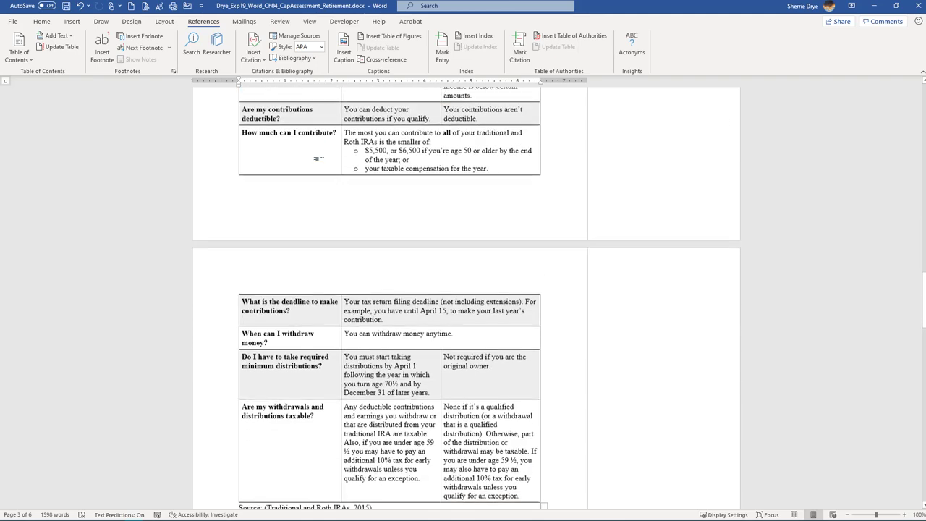
scroll(320, 165, "down", 3)
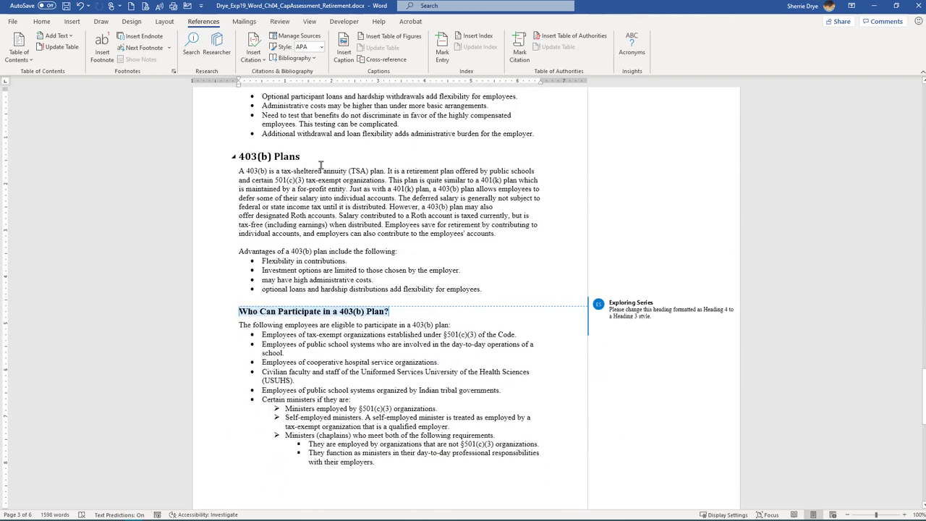
left_click(384, 170)
left_click(385, 171)
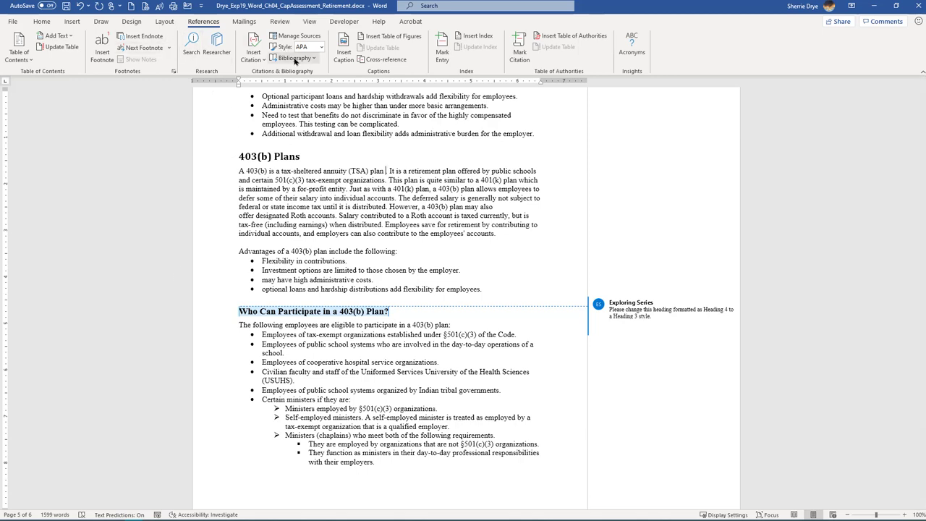
left_click(253, 58)
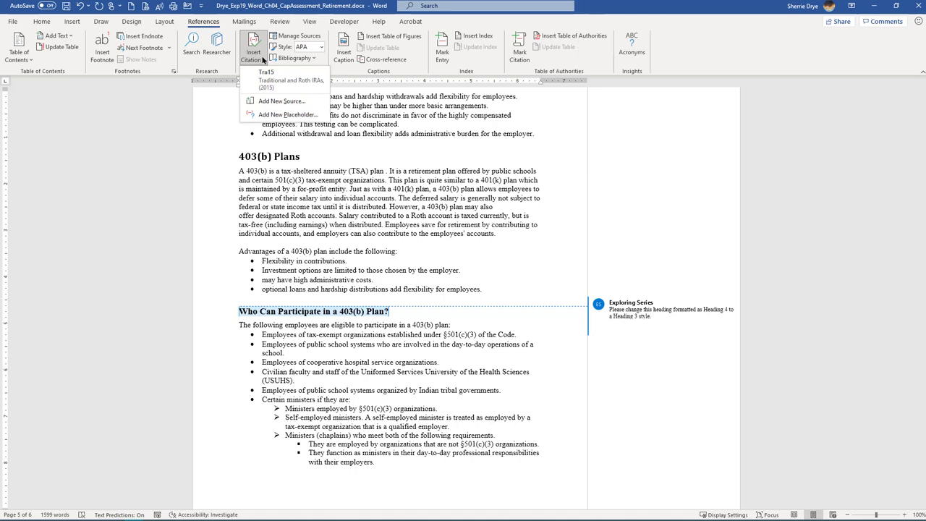
left_click(273, 102)
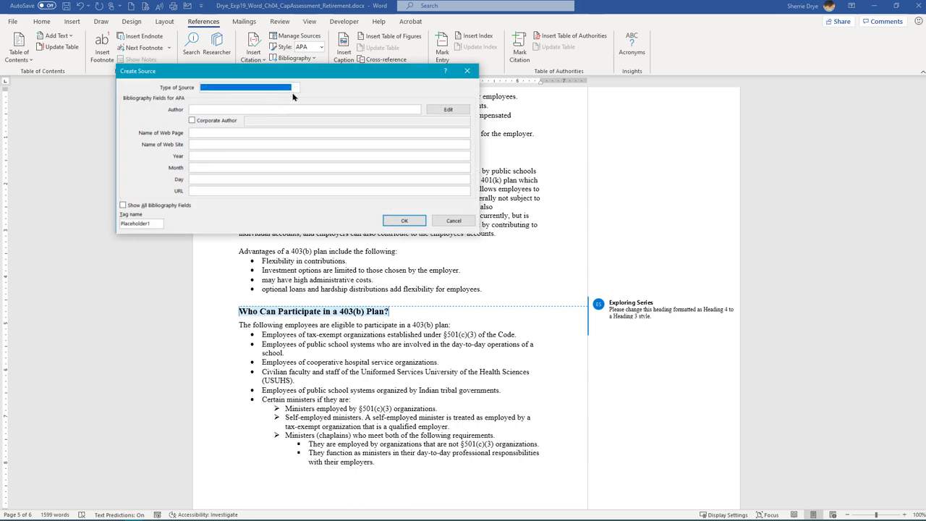
left_click_drag(315, 76, 372, 203)
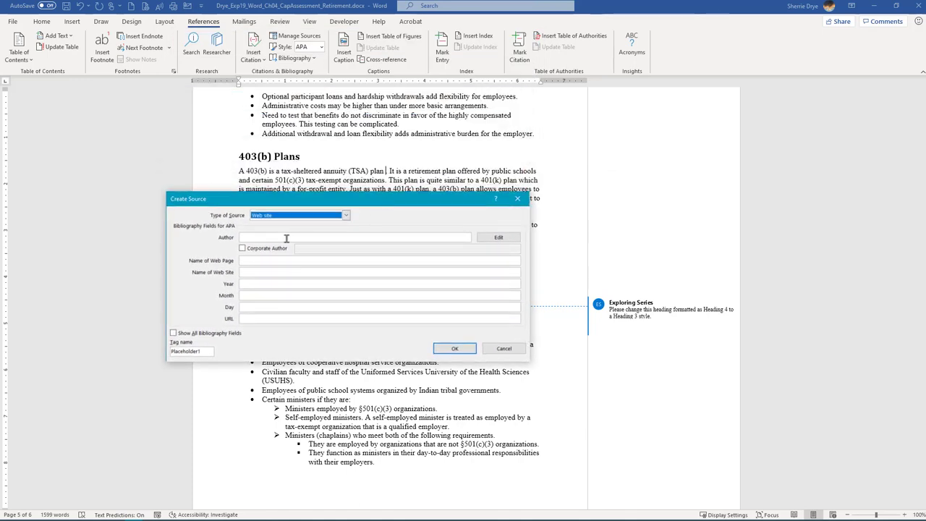
Name the source's web page "Choosing a Retirement Plan: 403(b) Tax-Sheltered Annuity Plan" and its web site "IRS"
left_click(254, 260)
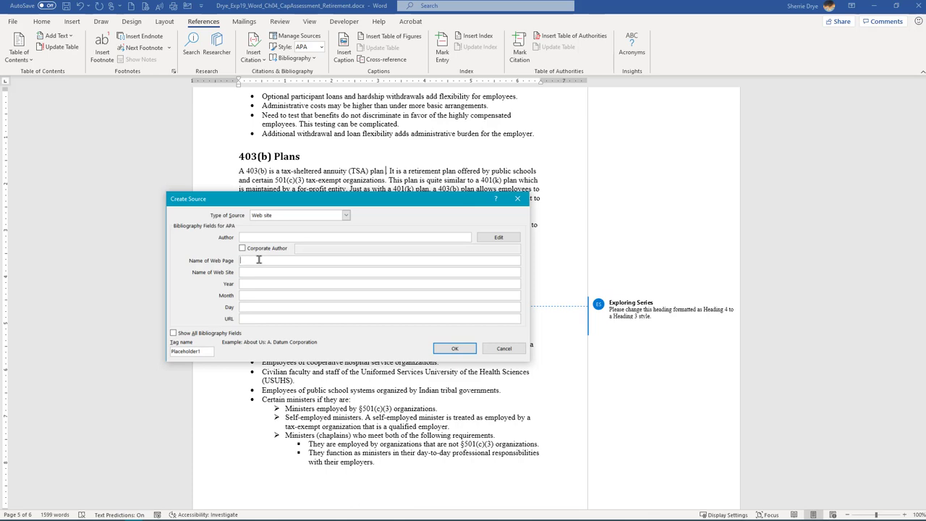
type("Choosing")
type("a Retirement Plan: 403(b) Tax-Sheltered Annui")
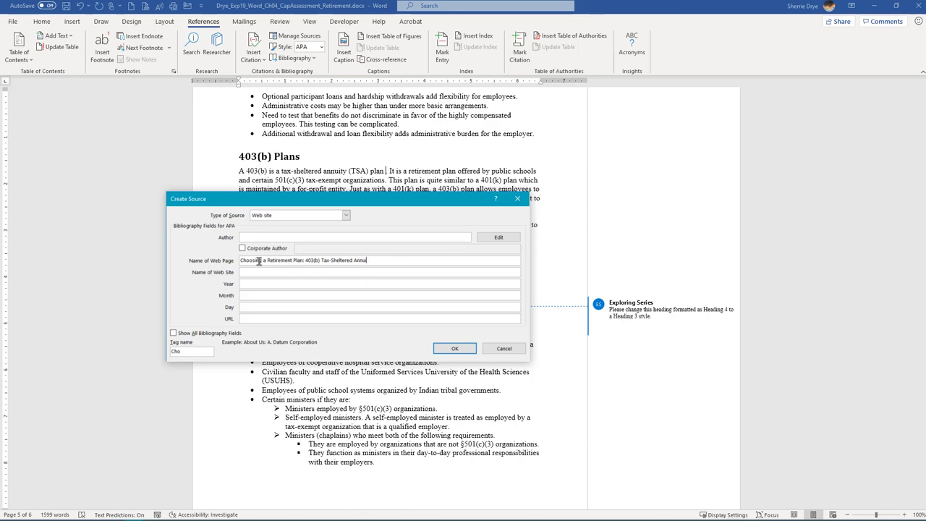
type("ty Plan")
left_click(241, 272)
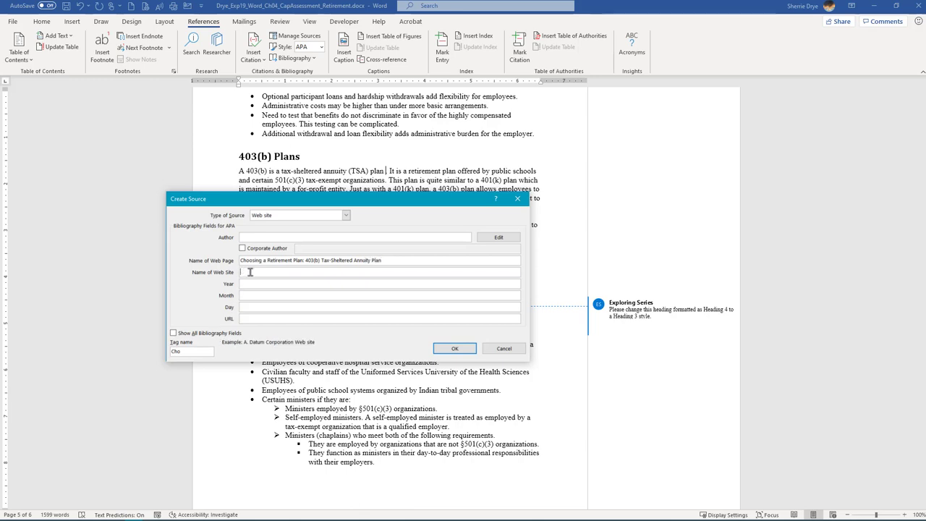
type("IRS")
Set the source's publication date to year 2018, month October, day 08
left_click(255, 284)
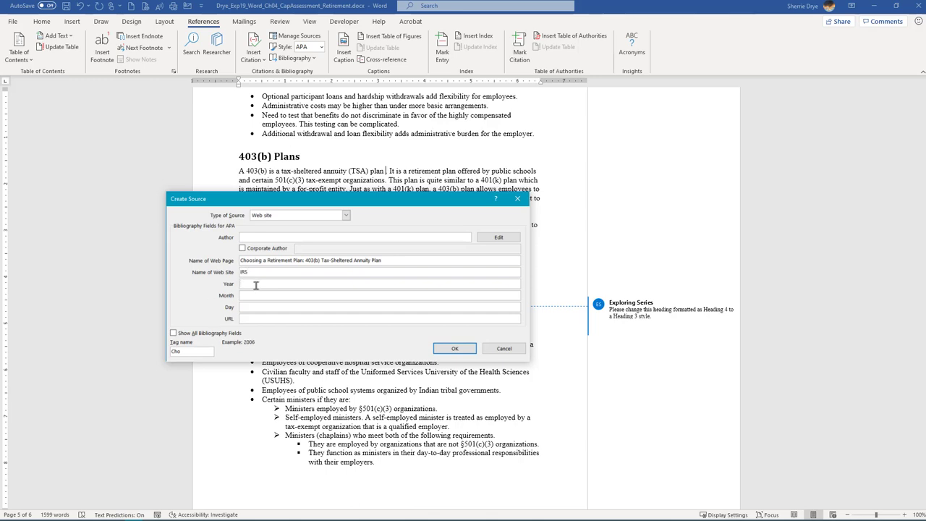
type("2018")
left_click(256, 296)
type("October")
left_click(250, 306)
type("08")
left_click(259, 319)
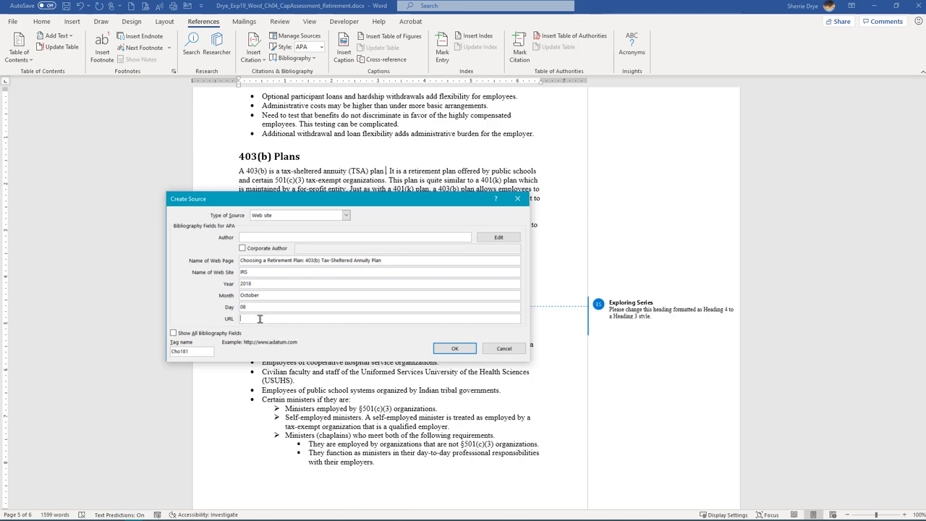
type("http://www.irs.gov/Retirement")
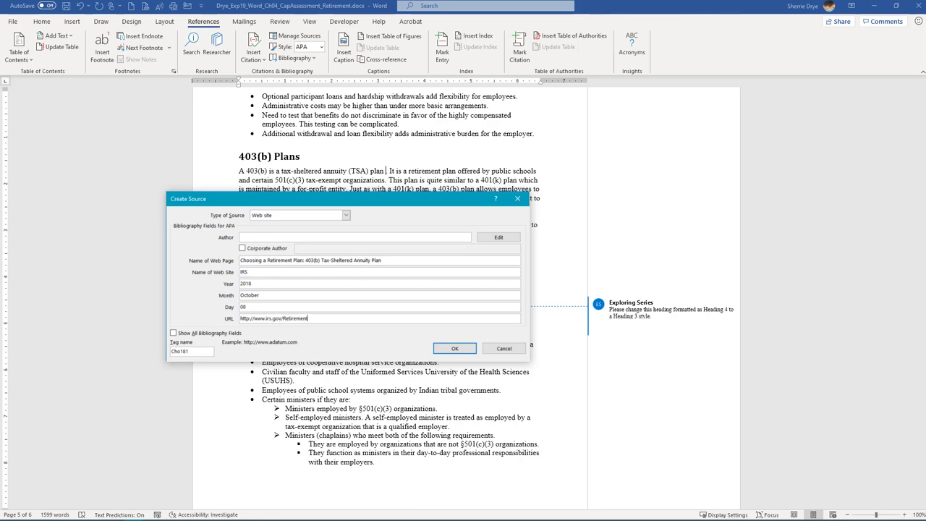
type("-Plans/Choosing-a-Retirement-Plan:")
type("-40")
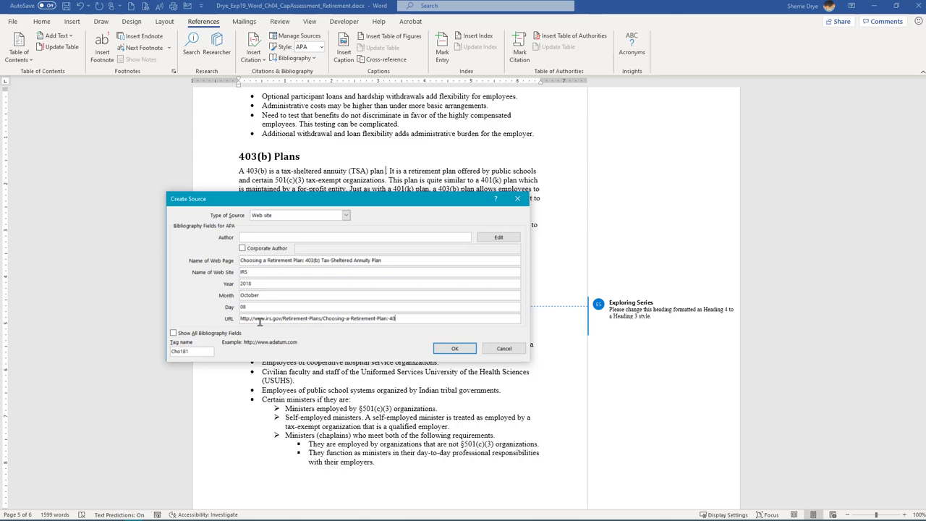
type("3")
type("b")
type("b")
type(")-Tax")
type("-Sheltered-")
type("Annuity")
type("-Plan")
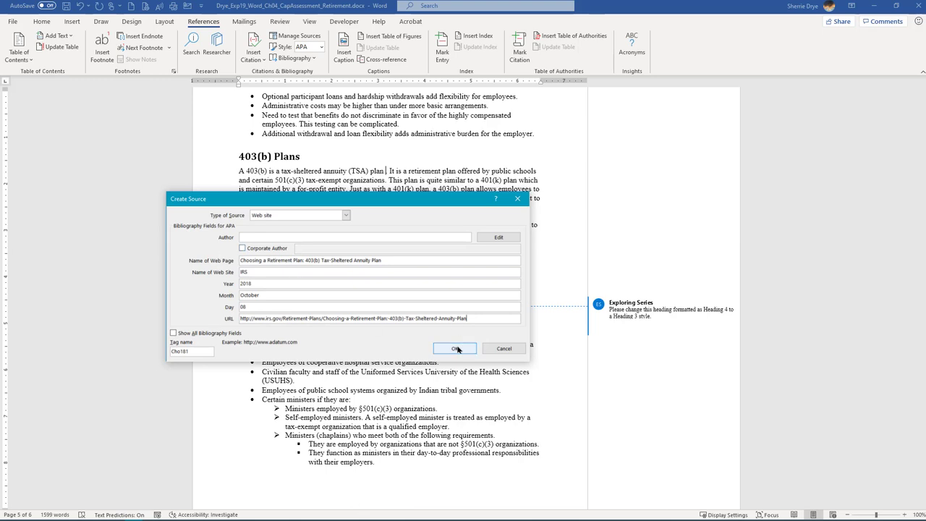
Show all bibliography fields for the new source, look through them, and return to the short field list
left_click_drag(318, 197, 210, 201)
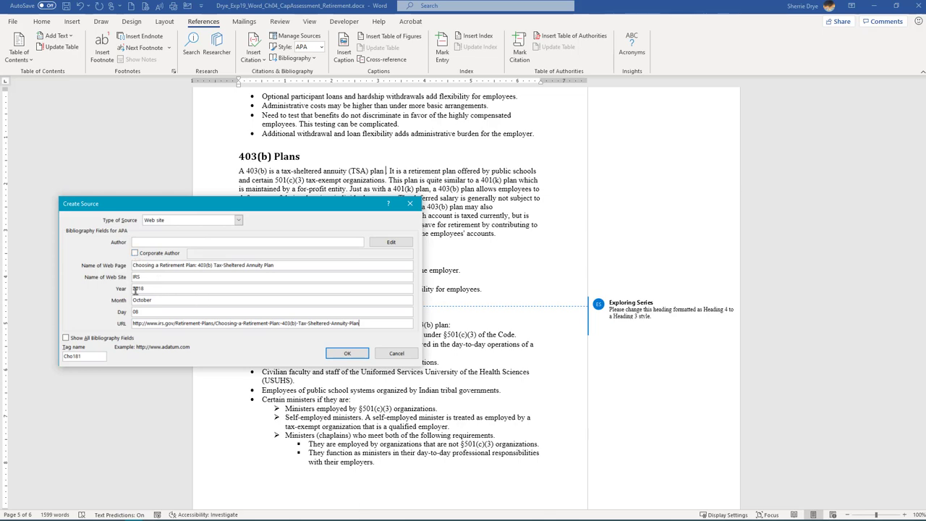
left_click_drag(273, 210, 261, 198)
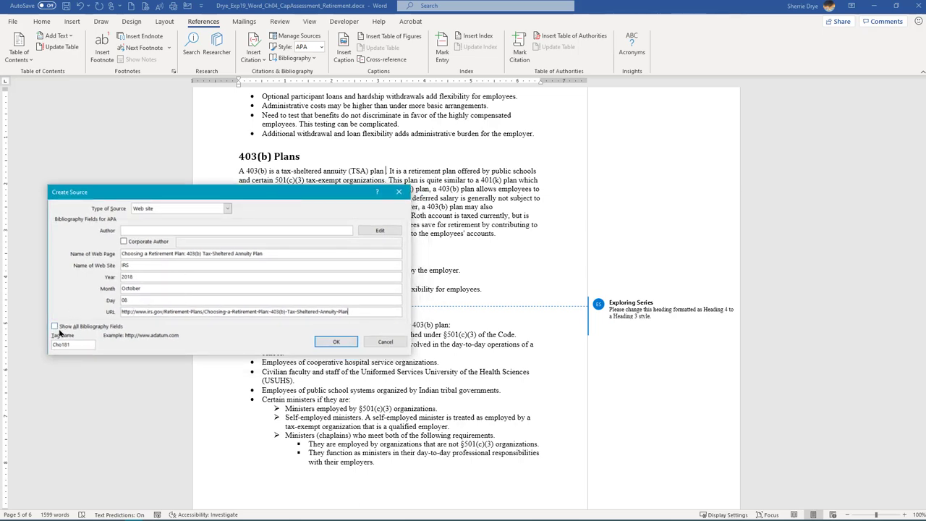
left_click(55, 327)
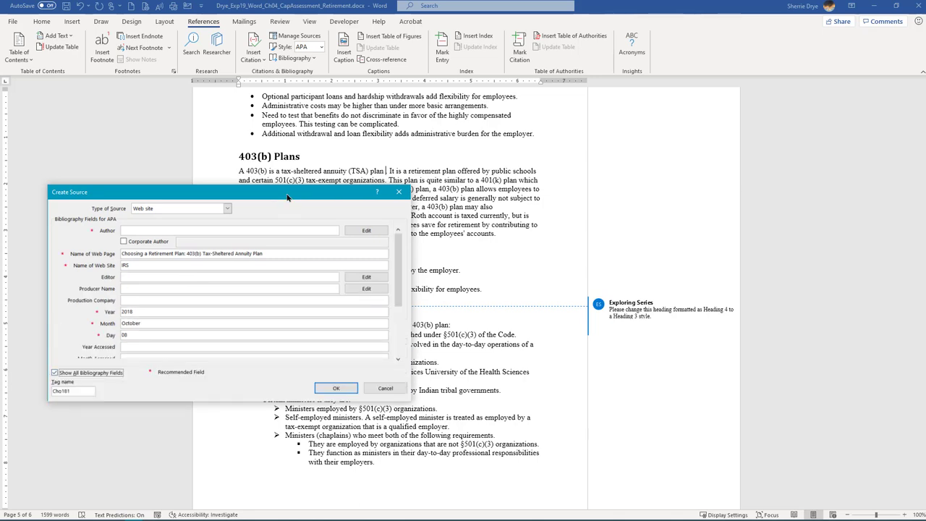
left_click_drag(287, 196, 276, 122)
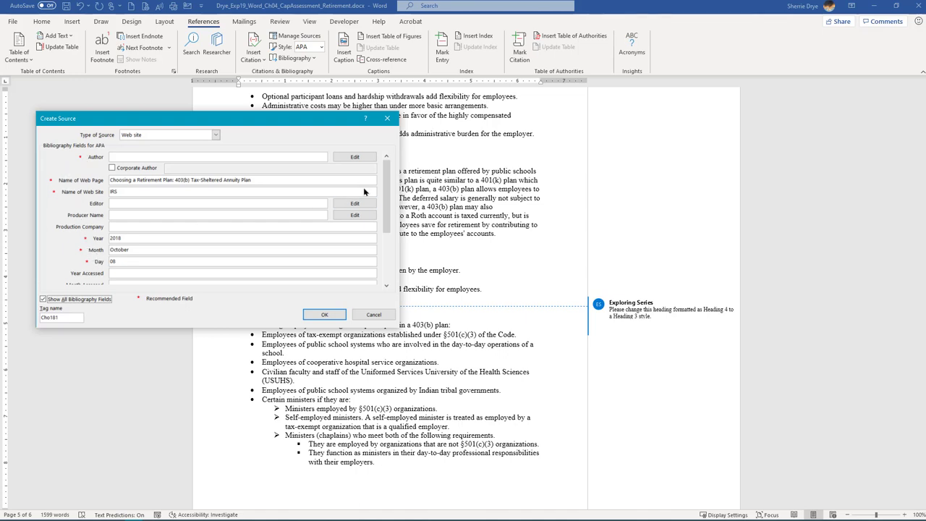
left_click_drag(388, 169, 387, 208)
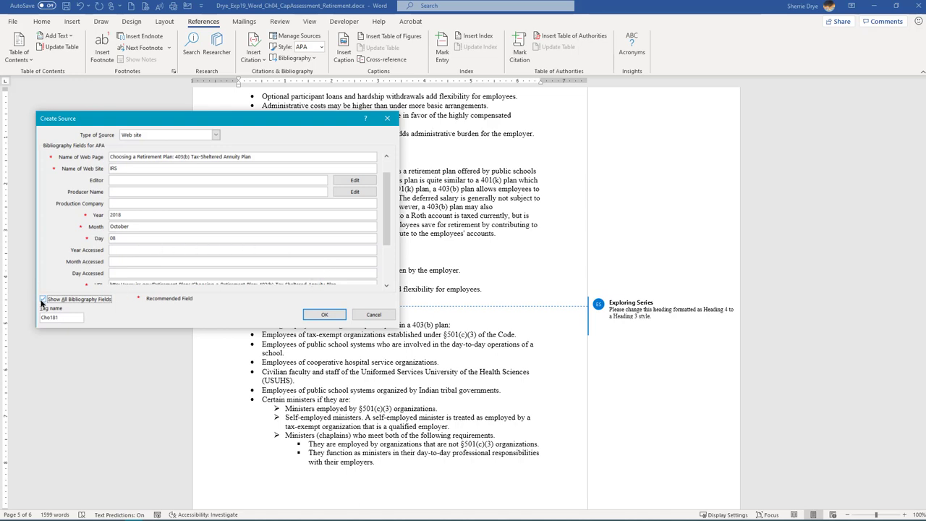
left_click(43, 299)
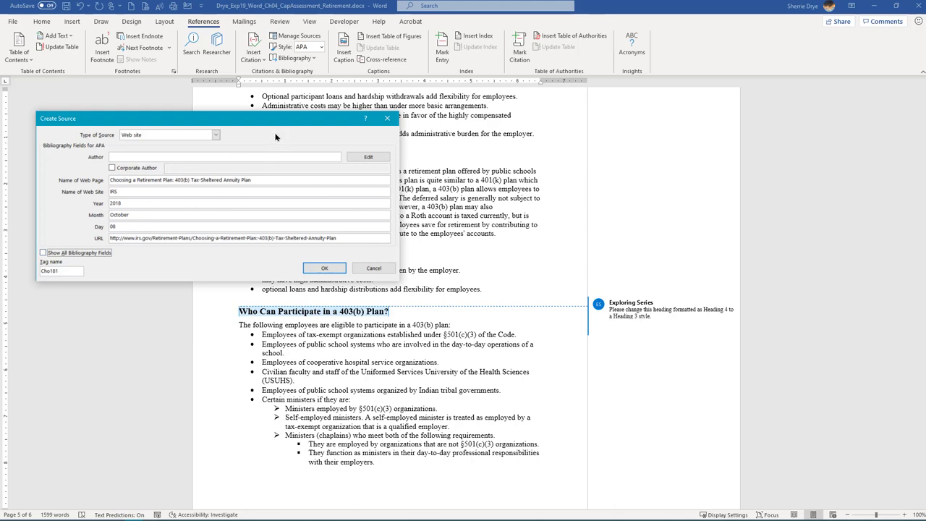
Check the available source types, keep Web site, and insert the new source as a citation
left_click_drag(166, 126, 212, 207)
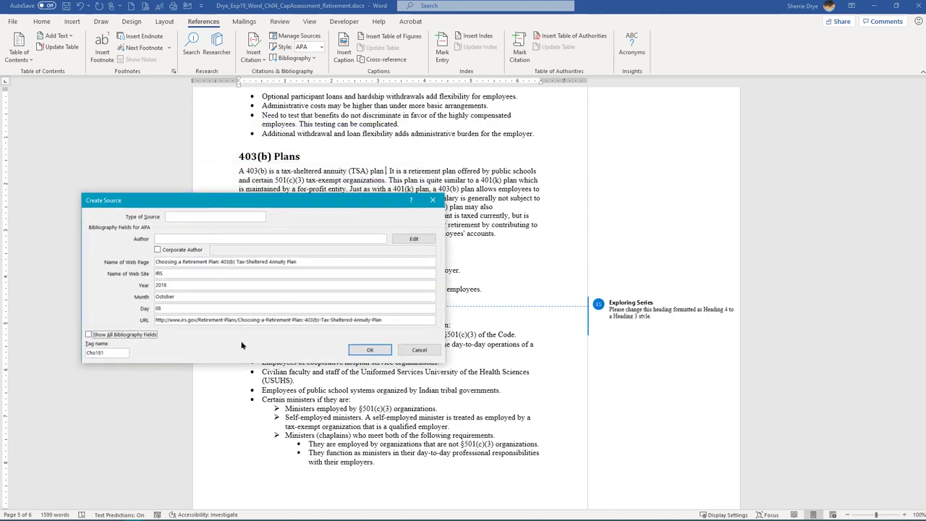
left_click(261, 217)
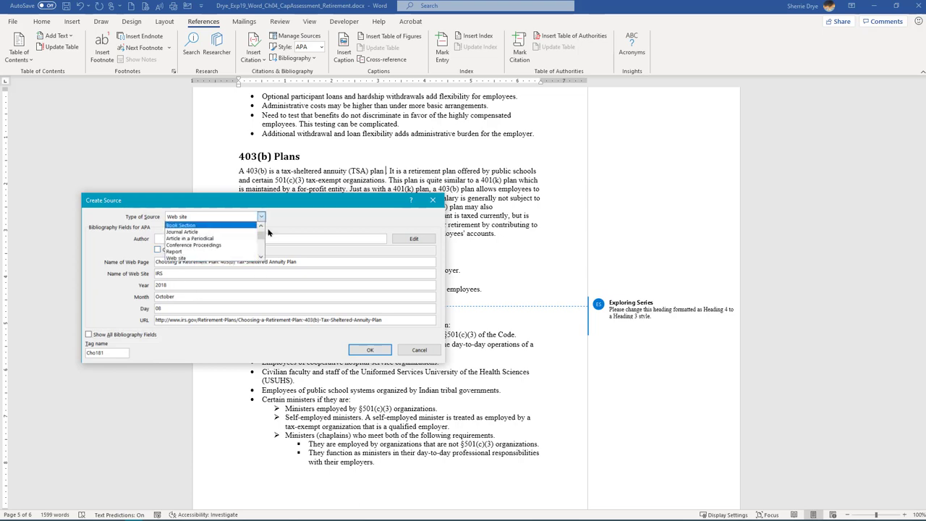
left_click(295, 219)
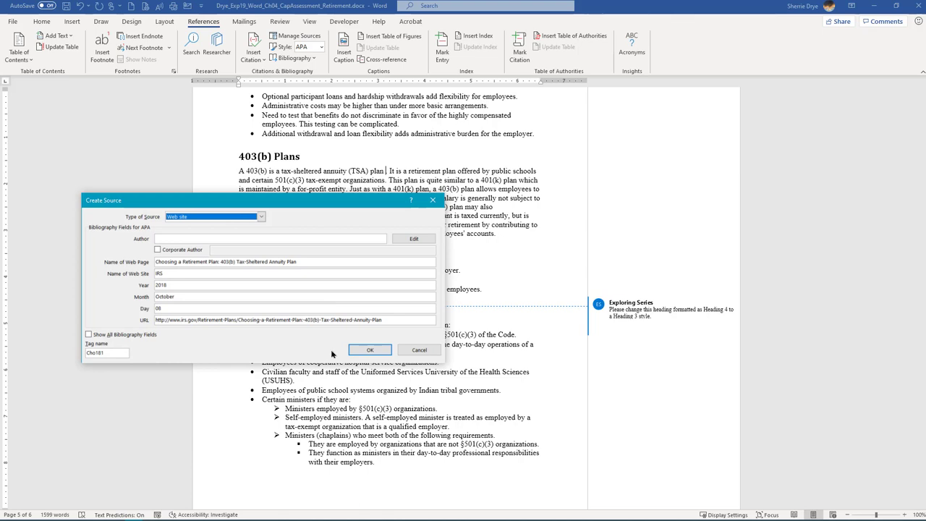
left_click(370, 350)
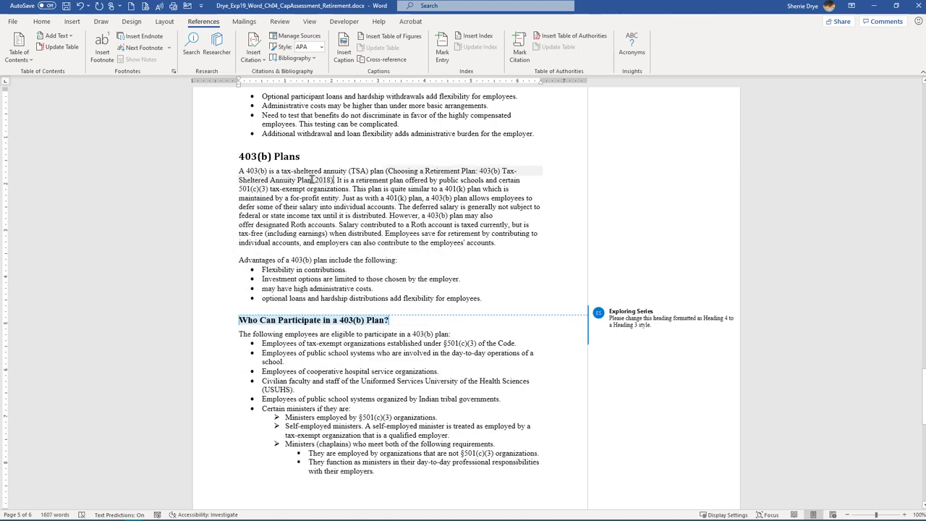
Review the source details behind the citation in the 403(b) Plans section and close them without changes
left_click(393, 172)
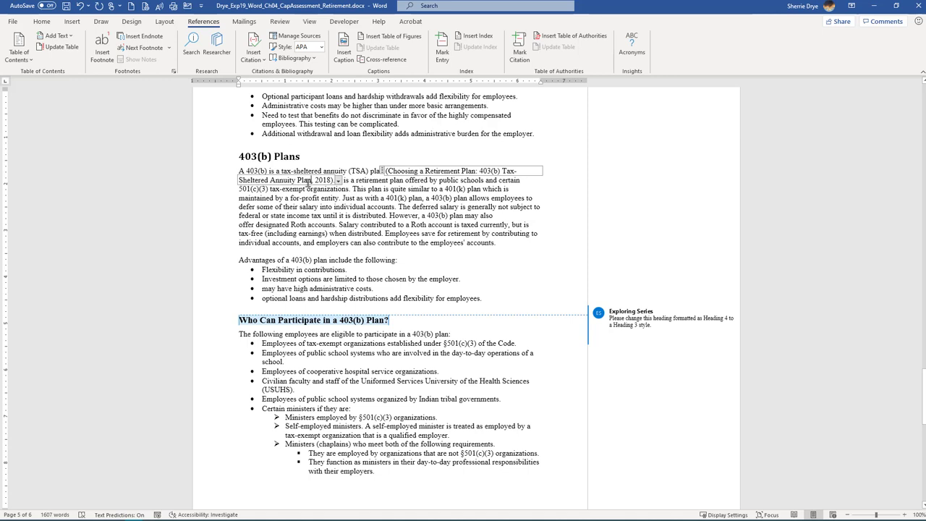
left_click(401, 213)
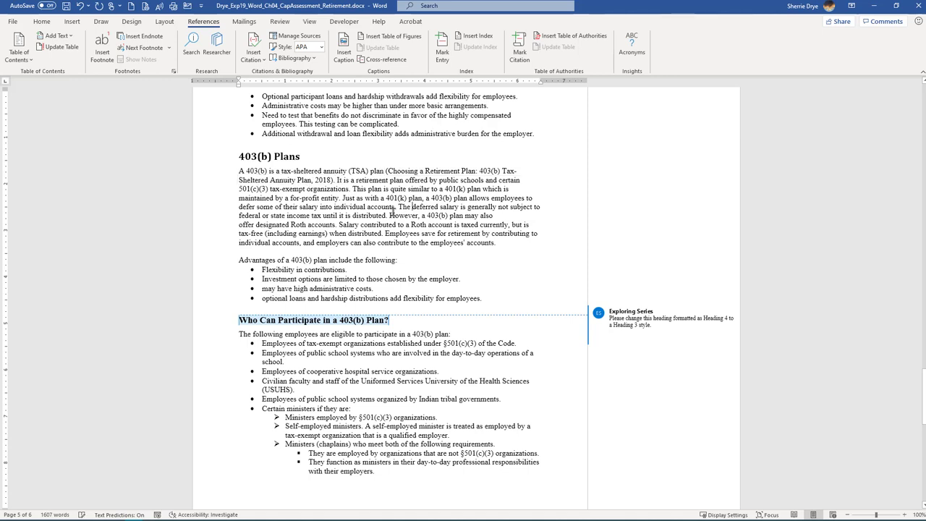
left_click(400, 171)
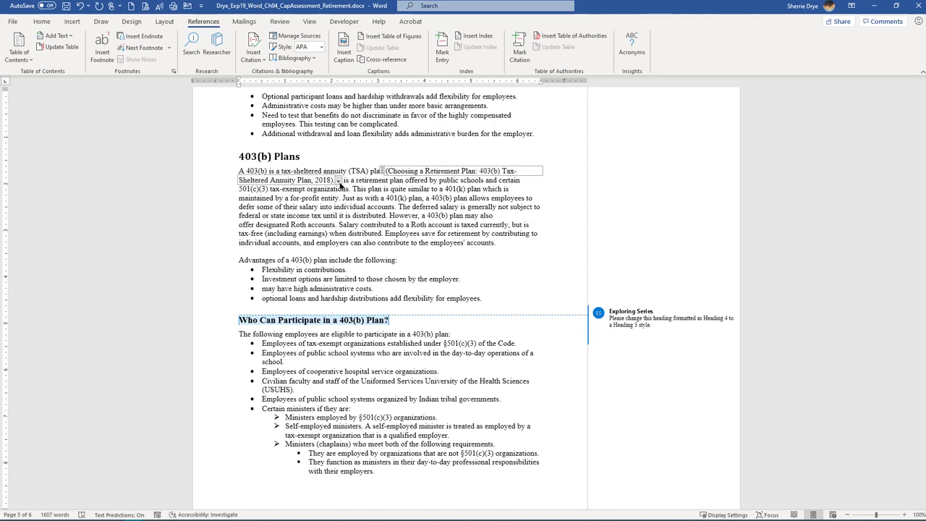
left_click(338, 180)
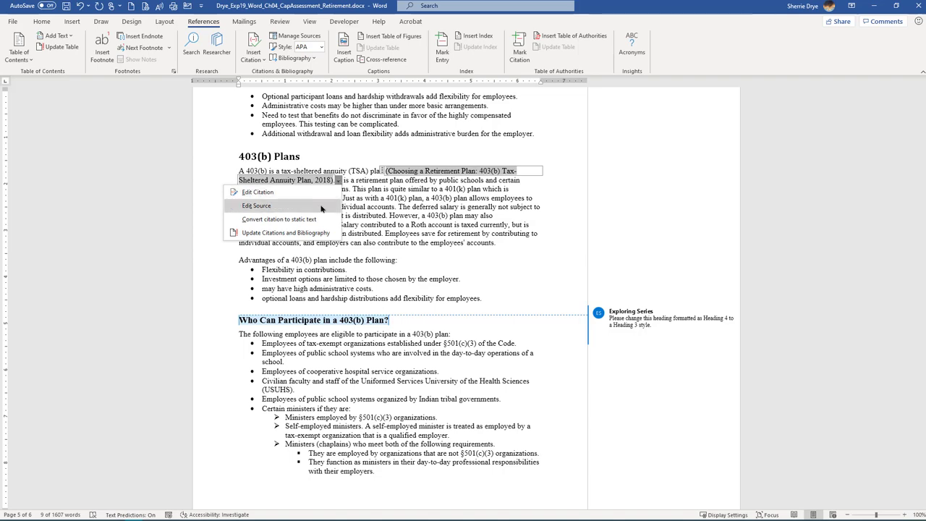
left_click(256, 205)
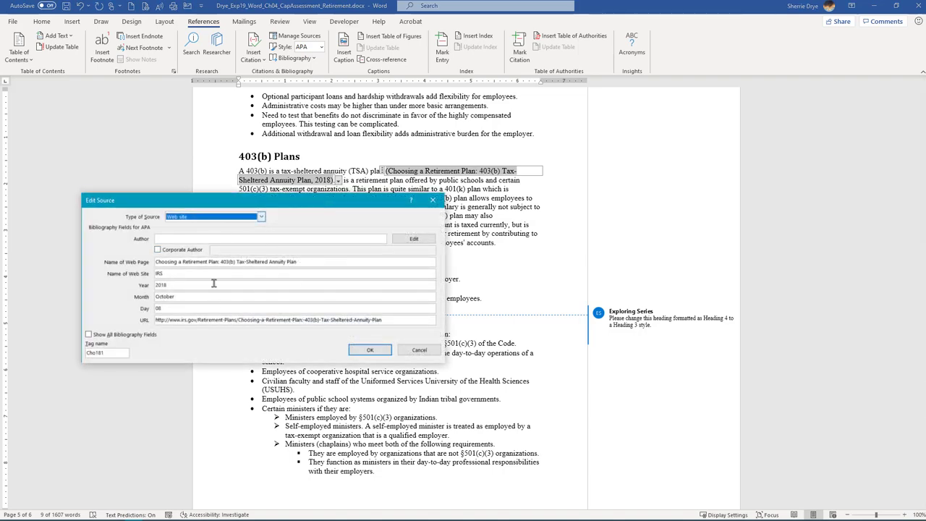
left_click(433, 200)
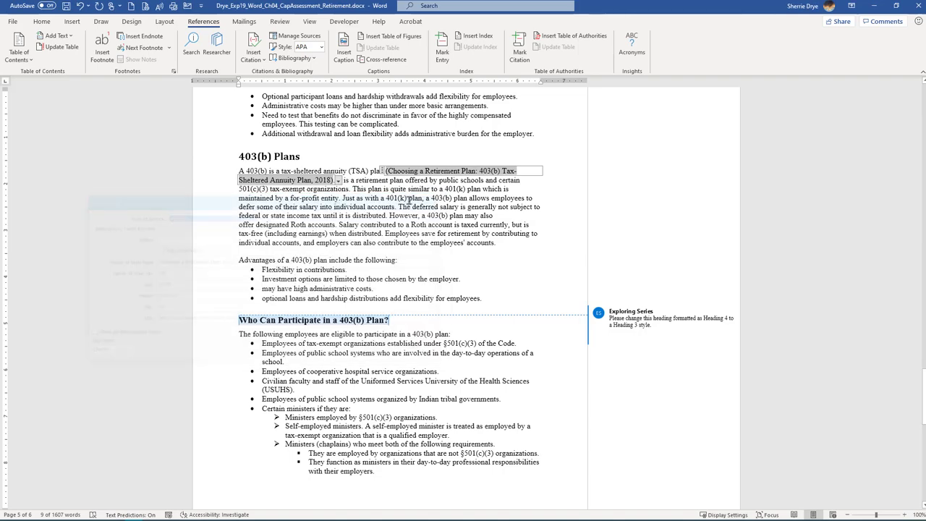
Check the page-number and suppression options for the 403(b) Plans citation, then leave them without changes
left_click(338, 181)
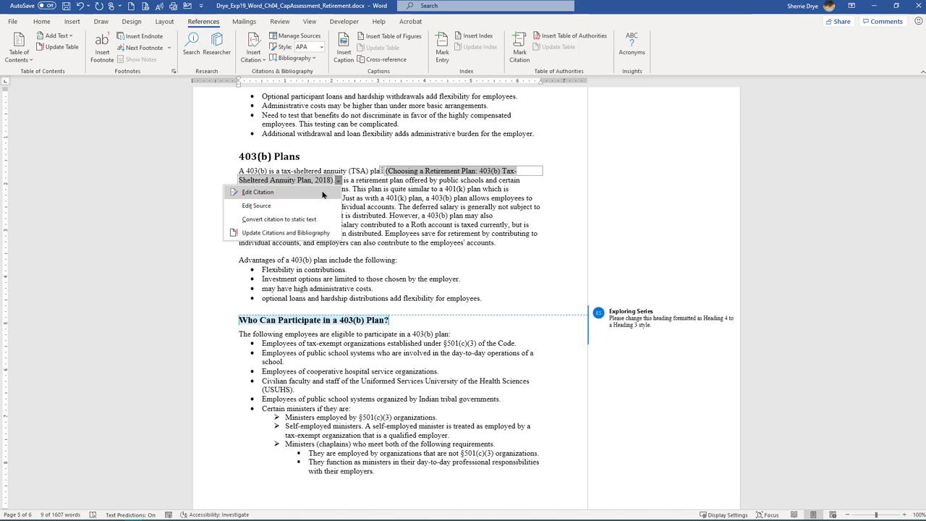
left_click(322, 193)
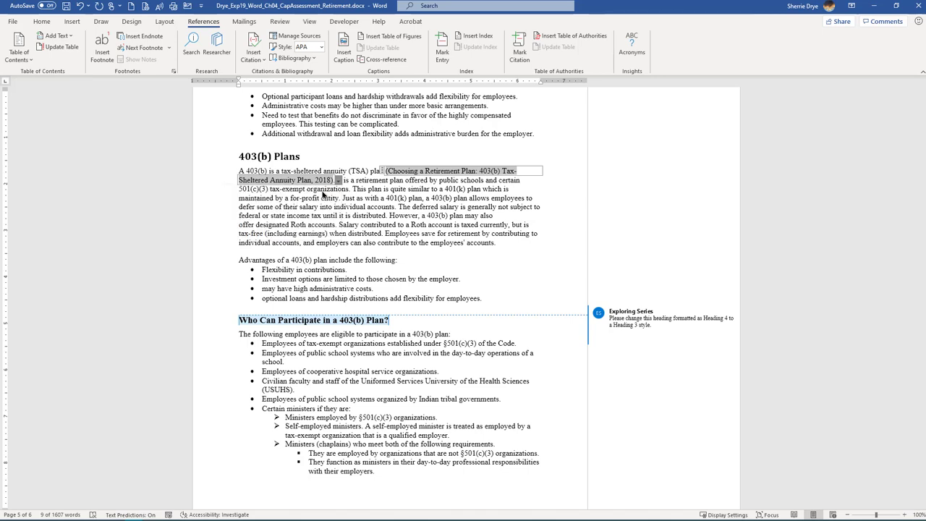
left_click_drag(761, 421, 587, 159)
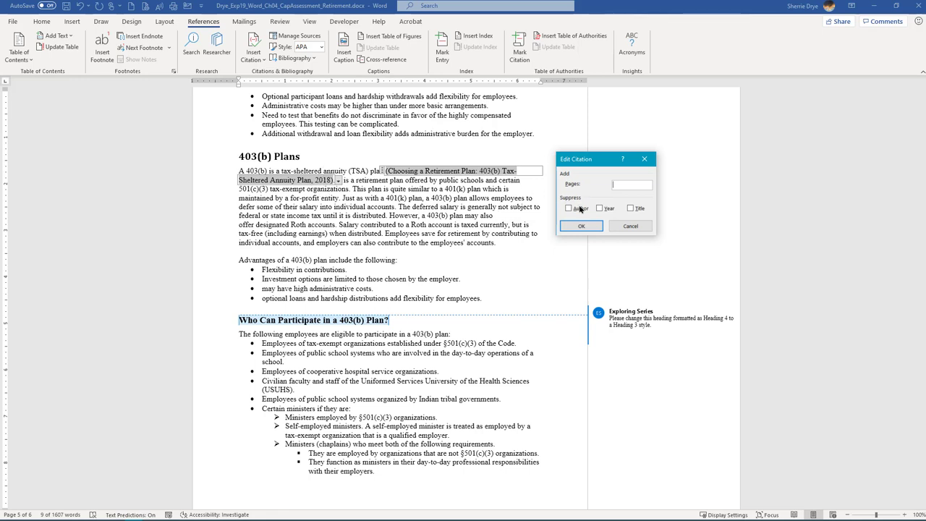
left_click(631, 227)
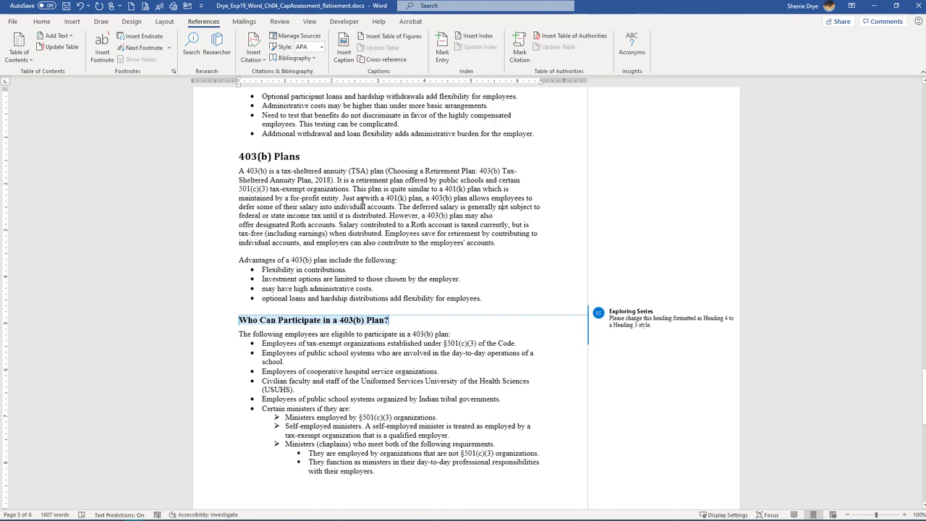
Start a new Web site source for a citation at the end of the first sentence under 401(k) Plans
scroll(361, 201, "down", 6)
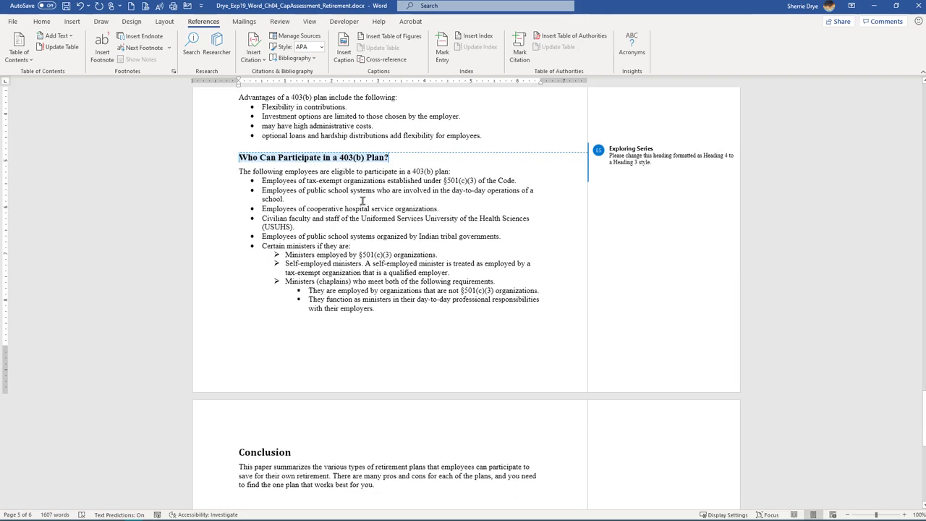
scroll(363, 201, "up", 20)
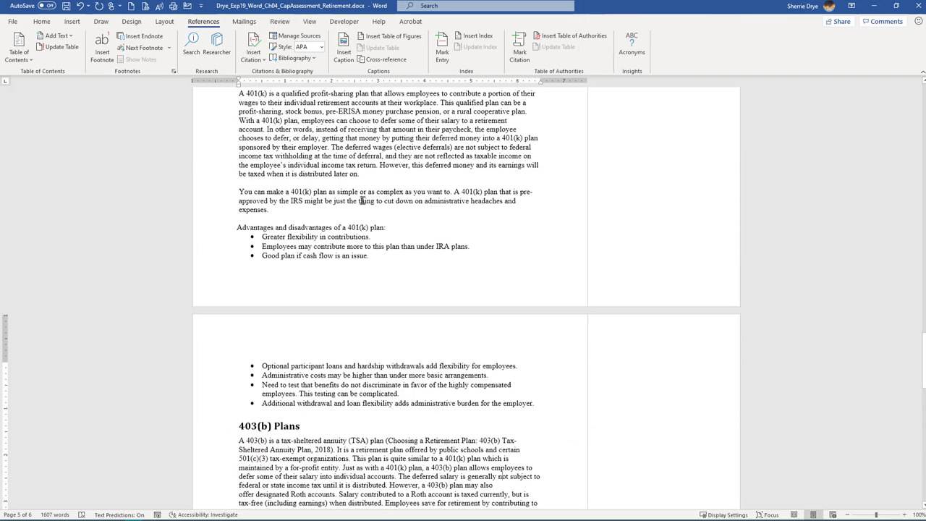
scroll(362, 202, "down", 4)
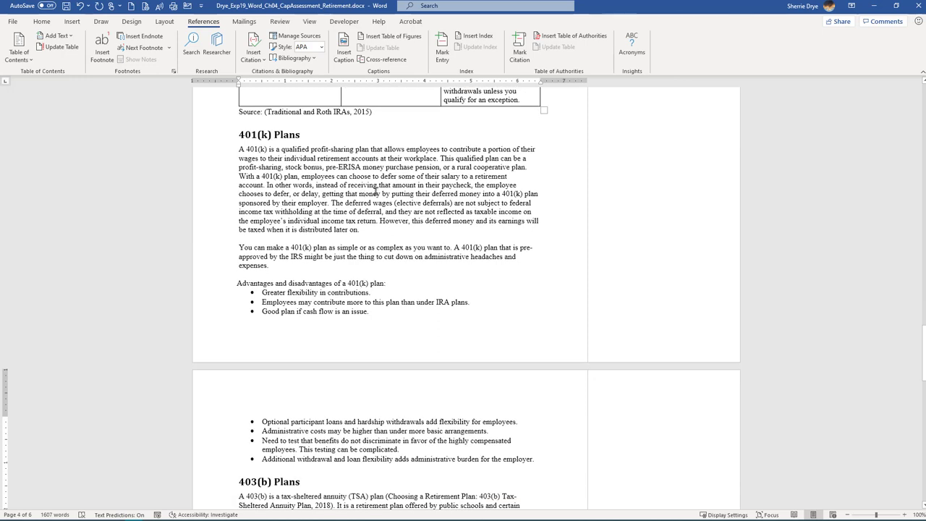
left_click(436, 157)
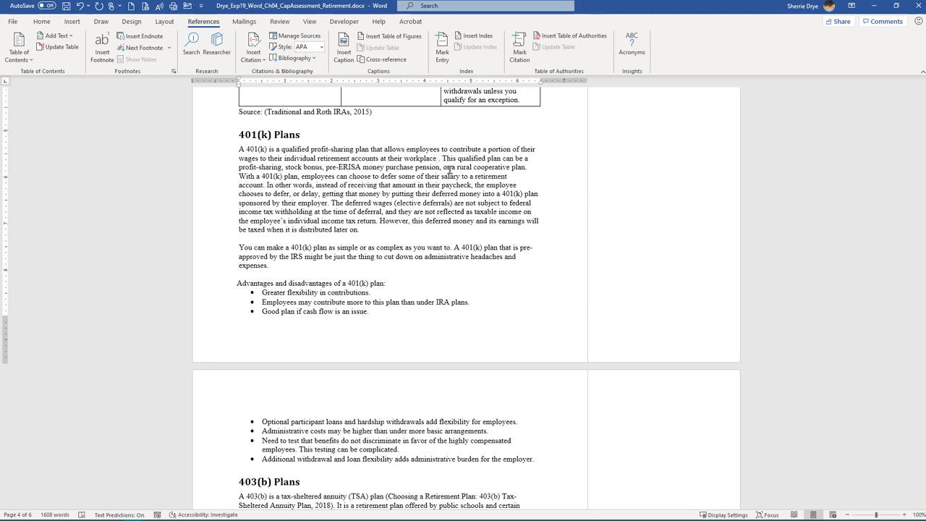
left_click(253, 55)
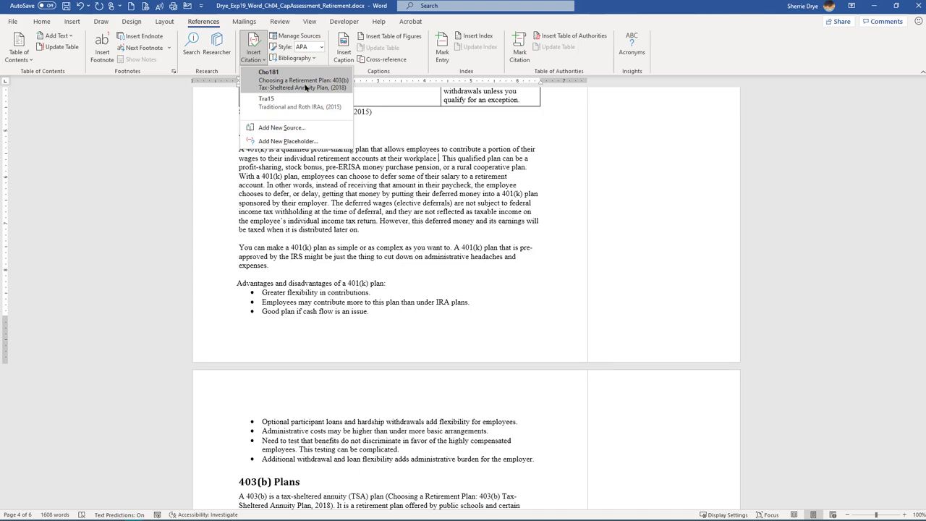
left_click(272, 128)
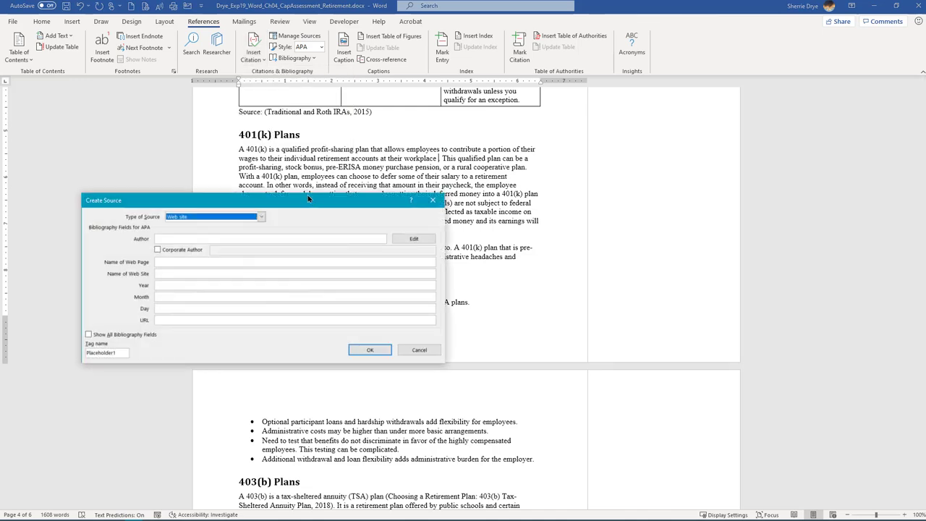
left_click_drag(309, 202, 404, 177)
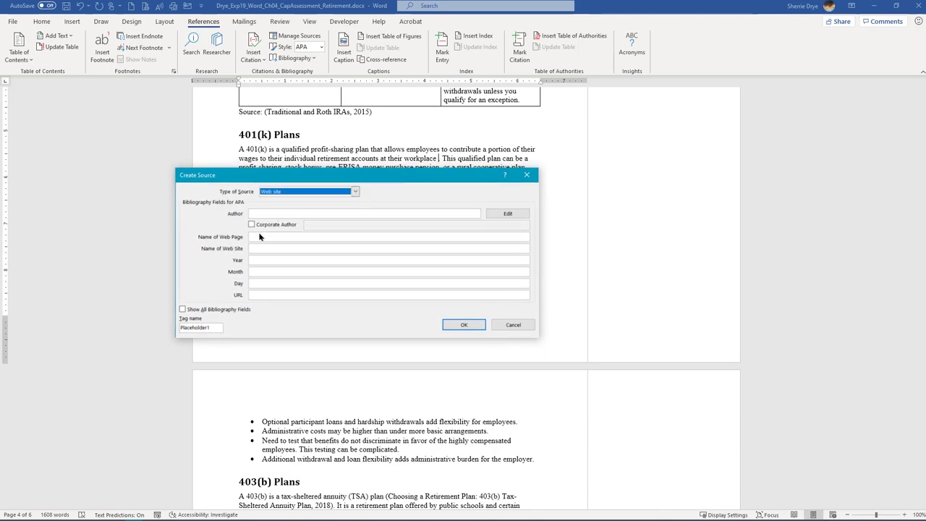
left_click(258, 237)
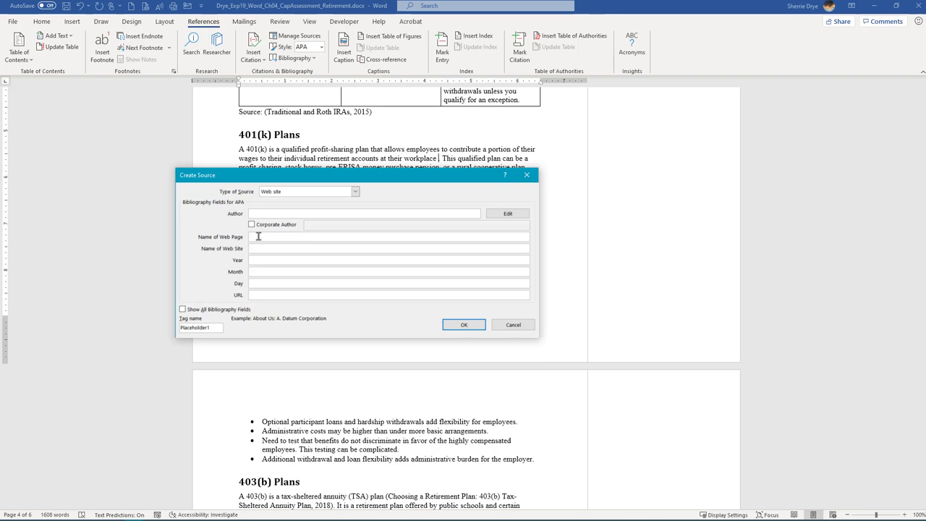
type("Choosing a Reti")
type("rement")
type(" Plan")
type(": 403")
key("BackSpace")
key("BackSpace")
key("BackSpace")
key("BackSpace")
key("BackSpace")
key("BackSpace")
key("BackSpace")
key("BackSpace")
key("BackSpace")
key("BackSpace")
key("BackSpace")
key("BackSpace")
key("BackSpace")
key("BackSpace")
key("BackSpace")
key("BackSpace")
key("BackSpace")
key("BackSpace")
key("BackSpace")
key("BackSpace")
Enter 401(k) Plan as the web page name, IRS as the web site, 2018 as the year and October as the month
type("401(k) Plan")
key("Tab")
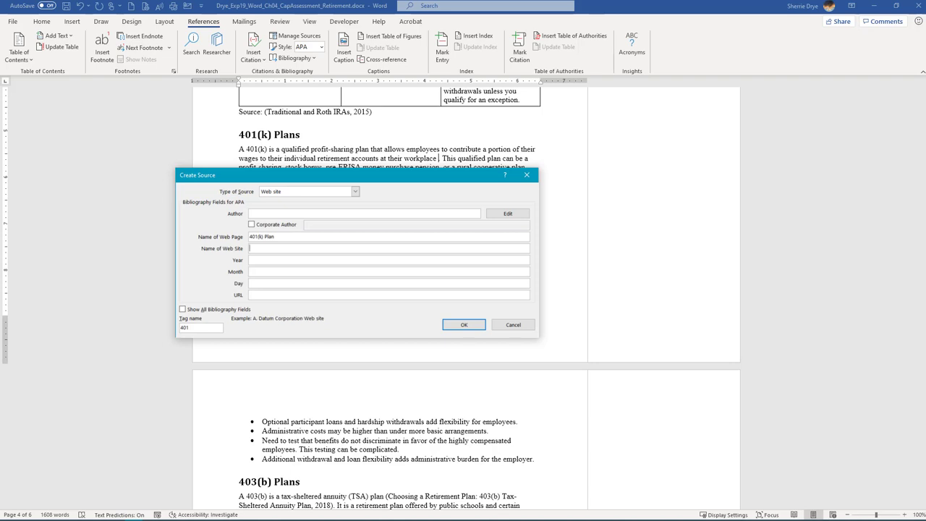
key("Tab")
type("2018")
key("Tab")
type("October")
key("Tab")
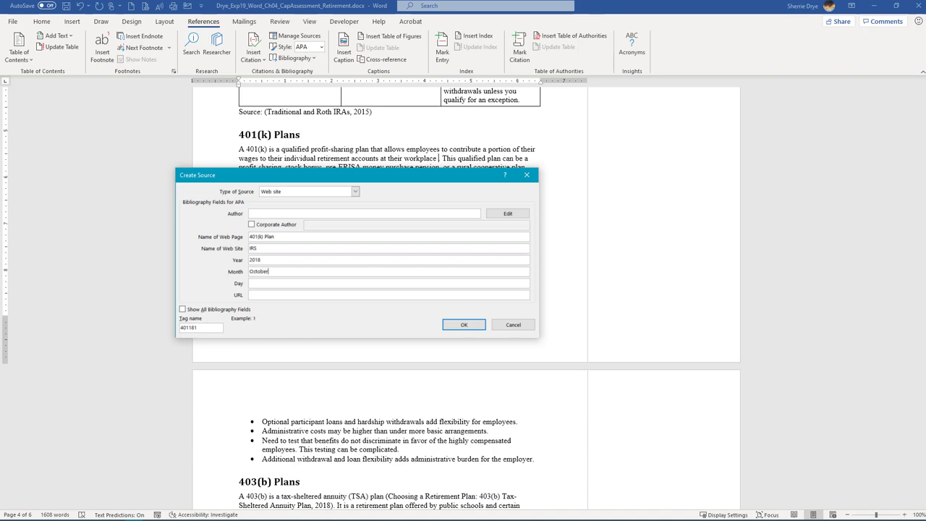
key("Tab")
type("http://www.irs.gov/Retireme")
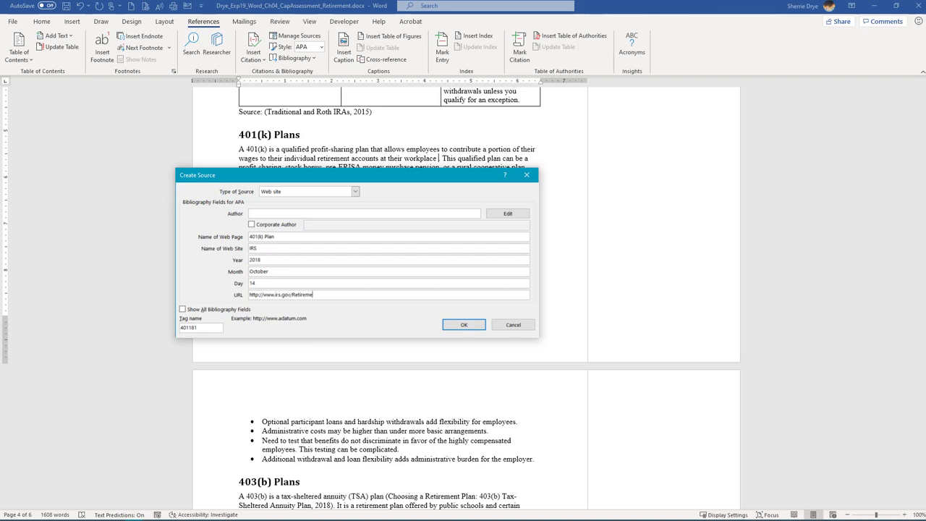
type("nt-Plans")
type("401(k)-Plans")
left_click(455, 324)
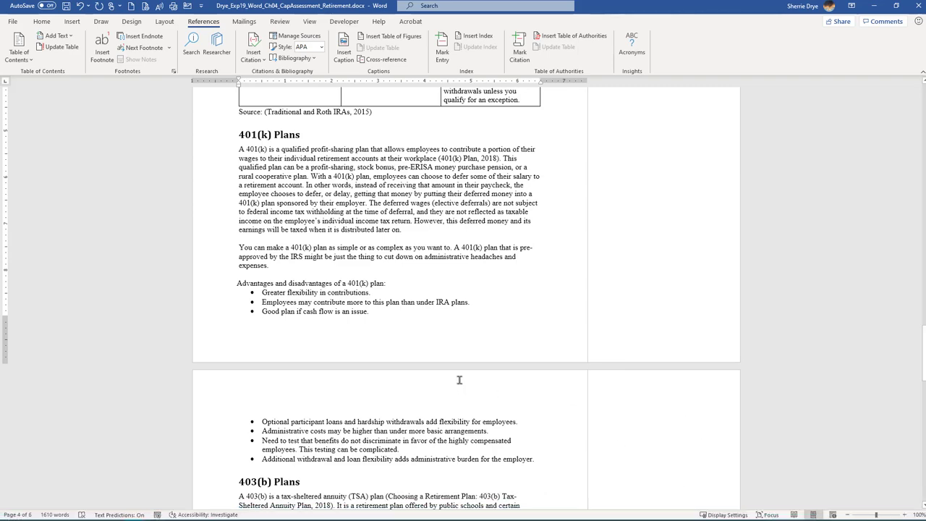
Cut the web address from the Source line below Table 1, The Future Value of Money
scroll(459, 380, "up", 15)
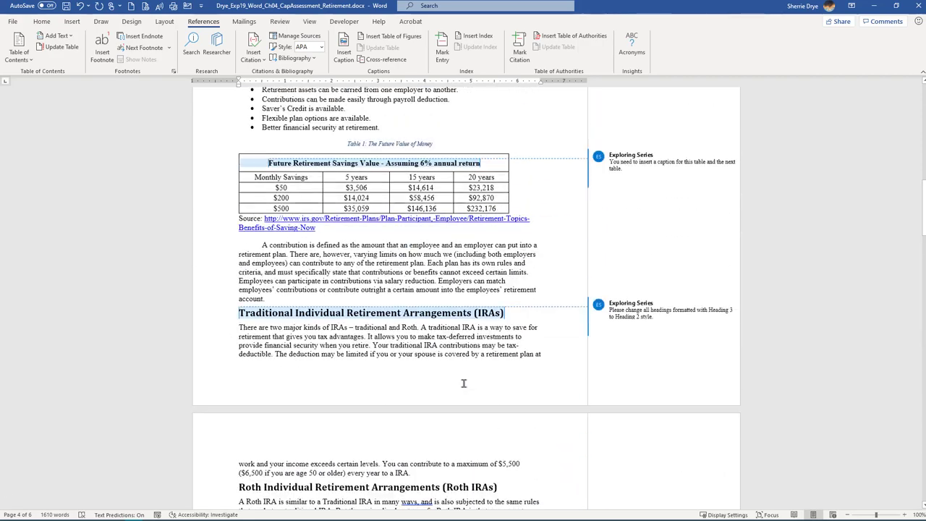
scroll(464, 384, "up", 3)
scroll(464, 383, "down", 2)
scroll(462, 304, "up", 1)
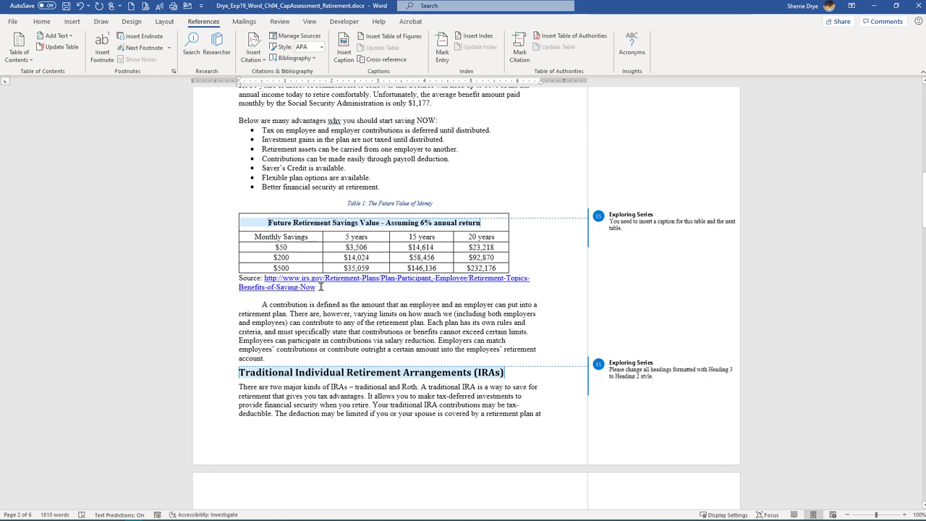
left_click_drag(318, 287, 266, 280)
key("ctrl+c")
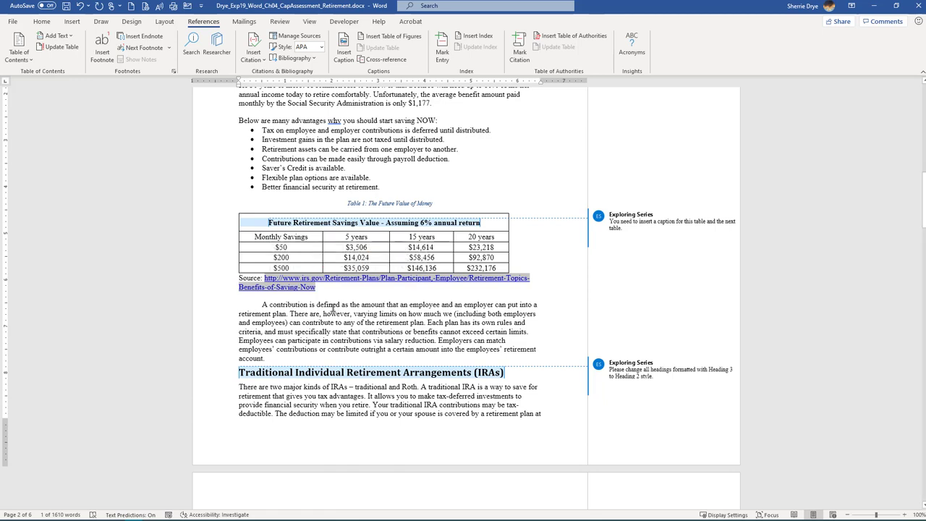
right_click(302, 286)
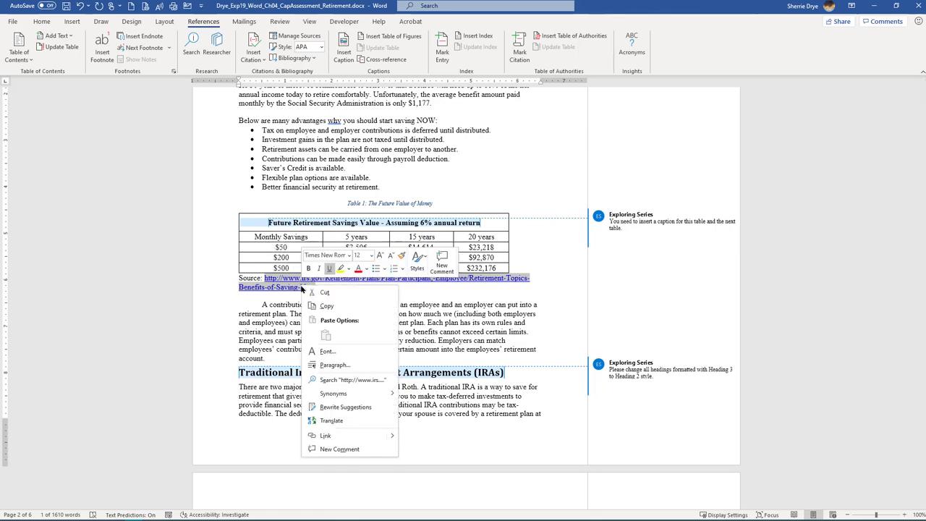
left_click(323, 292)
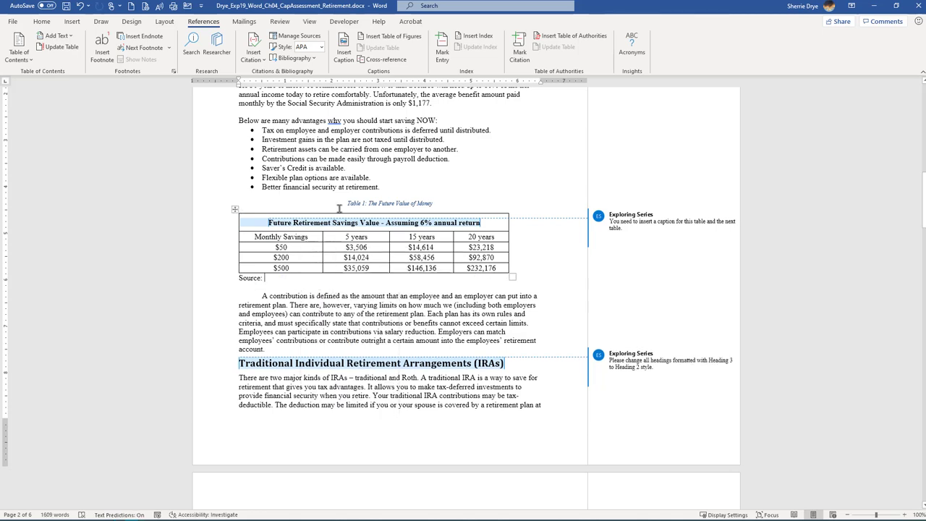
Start a new citation source after "Source:" with web page name The Future Value of Money and web site IRS
left_click(259, 62)
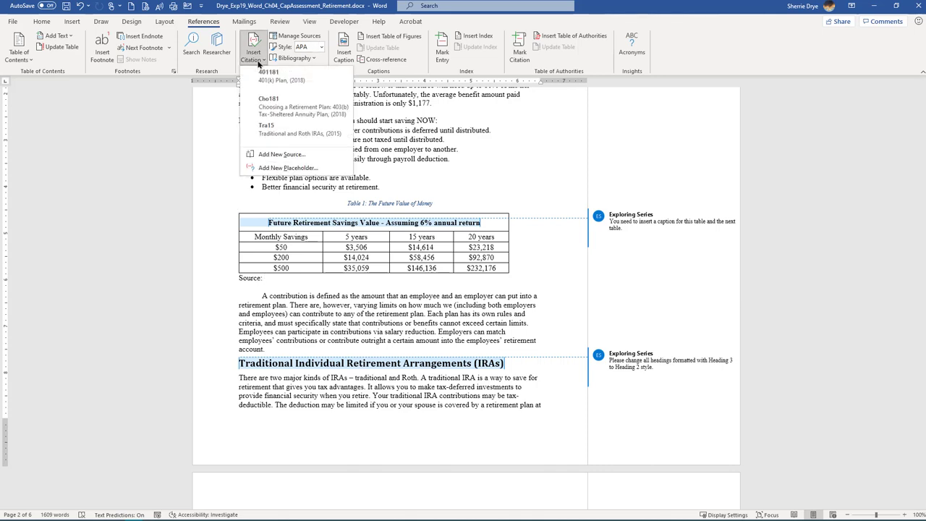
left_click(272, 155)
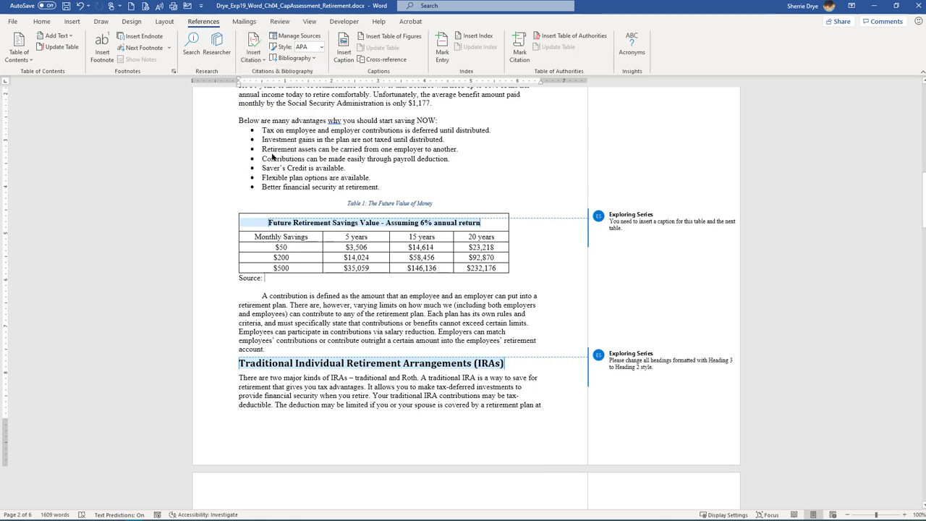
left_click(292, 237)
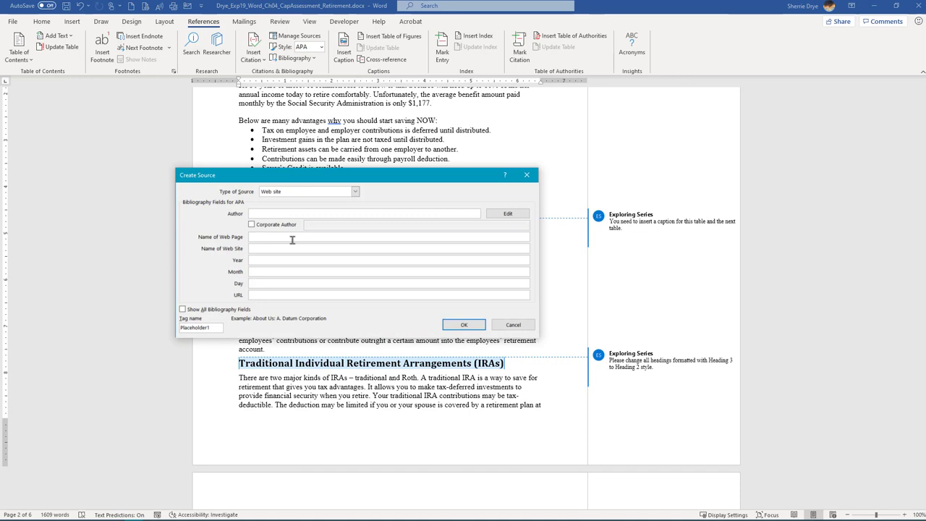
type("The Future Value of Money")
key("Tab")
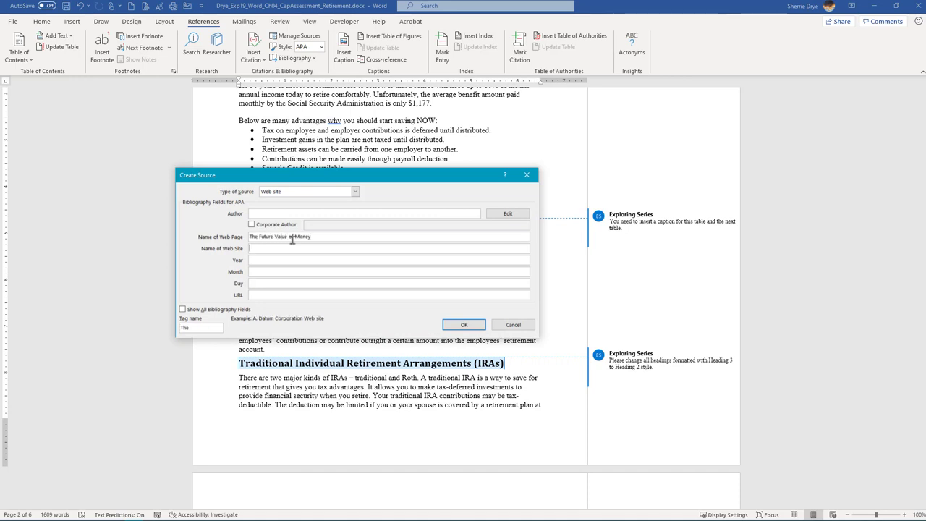
type("IRS")
Set the new source's date to year 2018, month October, day 14
key("Tab")
type("2018")
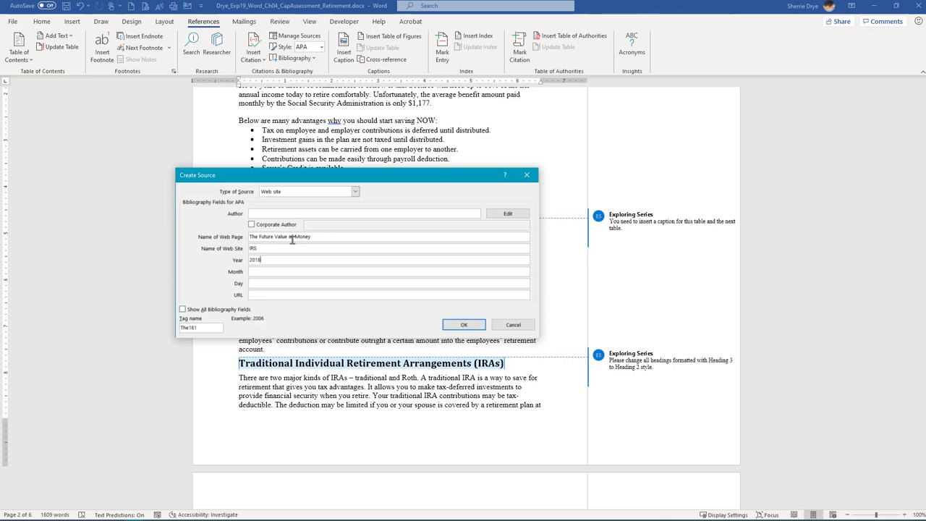
key("Tab")
type("October")
key("Tab")
type("14")
Paste the cut web address as the source's URL and change the capital R in "Retirement-Plans" to a lowercase r
right_click(284, 295)
left_click(268, 327)
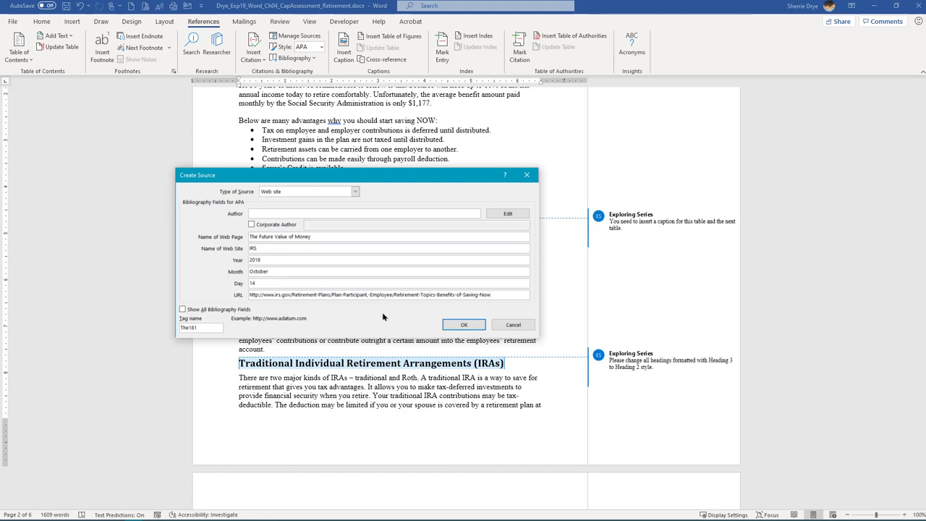
left_click(295, 295)
key("Delete")
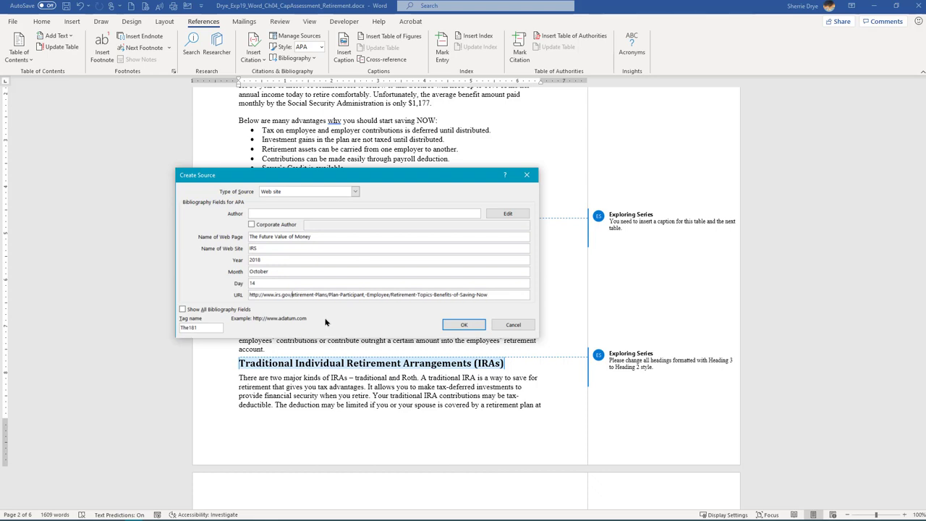
type("r")
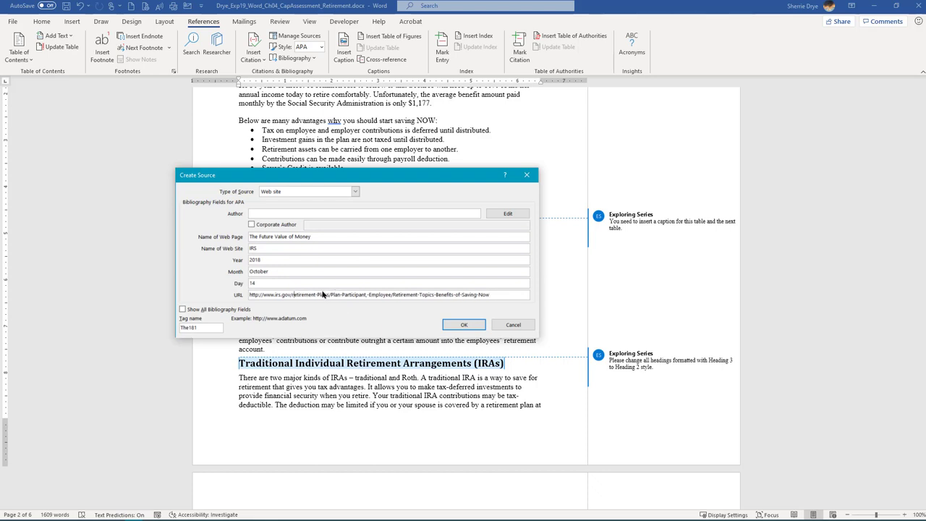
Change the capital P to lowercase in "Plans", "Plan" and "Participant" in the new source's URL
left_click_drag(318, 294, 321, 295)
type("p")
left_click(334, 294)
key("BackSpace")
type("p")
left_click(346, 295)
key("BackSpace")
type("p")
Lowercase the initial letters of "Employee" and the second "Retirement" in the source's URL
left_click_drag(370, 295, 375, 295)
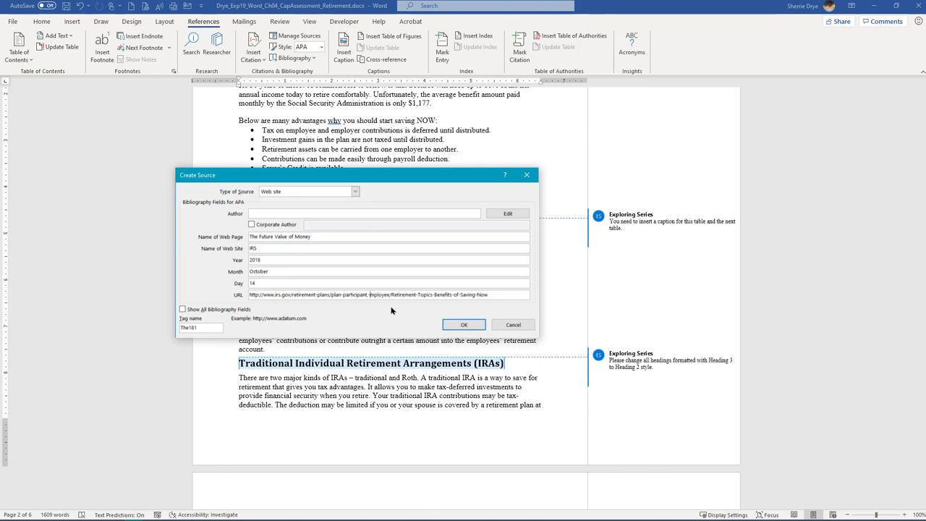
type("e")
left_click(396, 294)
key("BackSpace")
type("r")
Lowercase the initial letters of "Topics", "Benefits", "Saving" and "Now" in the source's URL
left_click_drag(420, 295, 425, 295)
type("t")
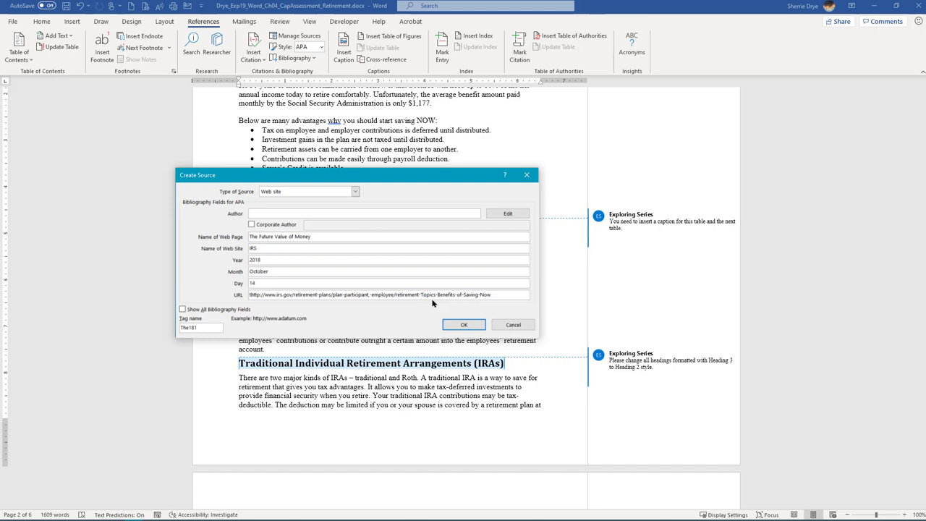
left_click(423, 295)
type("t")
key("Left")
key("BackSpace")
key("BackSpace")
type("b")
left_click(468, 296)
key("BackSpace")
type("s")
left_click(483, 295)
key("BackSpace")
type("n")
Remove the stray t before "http" and the comma after "participant" in the URL, and save the source as a citation
left_click(252, 295)
key("BackSpace")
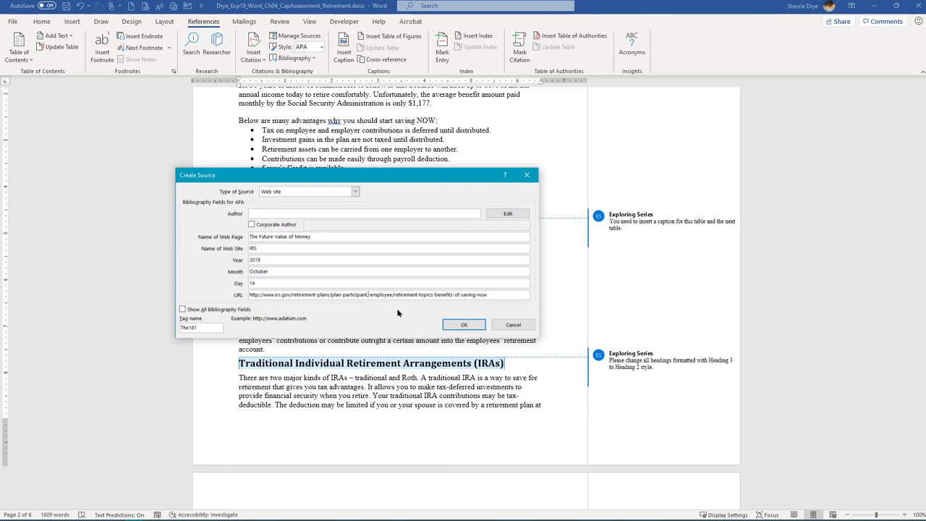
key("BackSpace")
type("-")
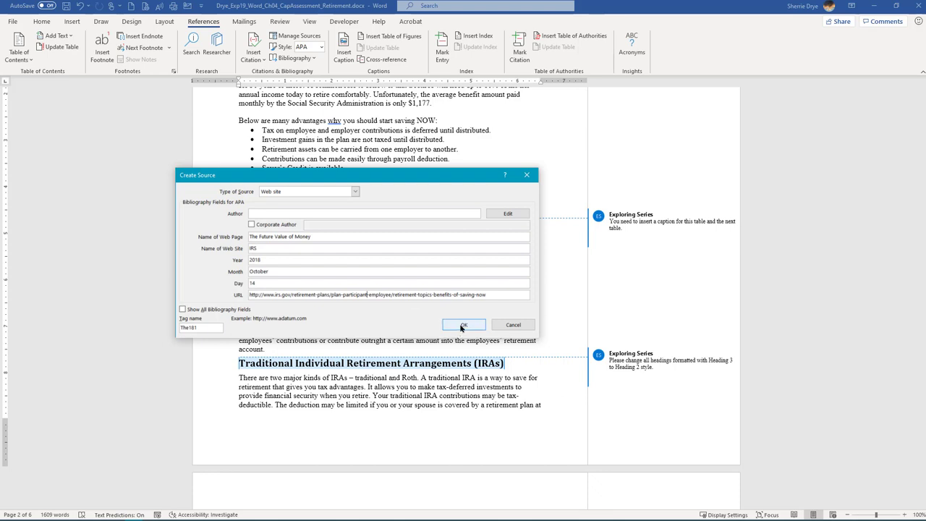
left_click(461, 327)
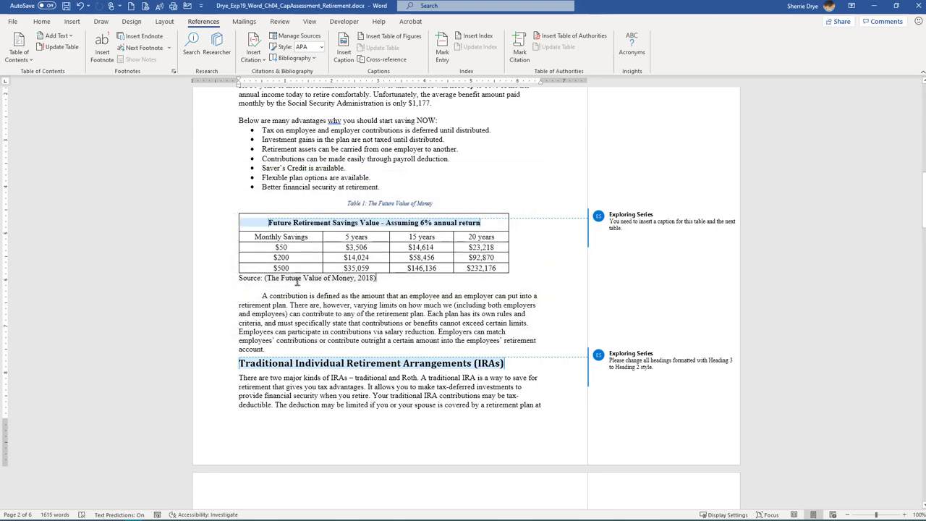
left_click(297, 281)
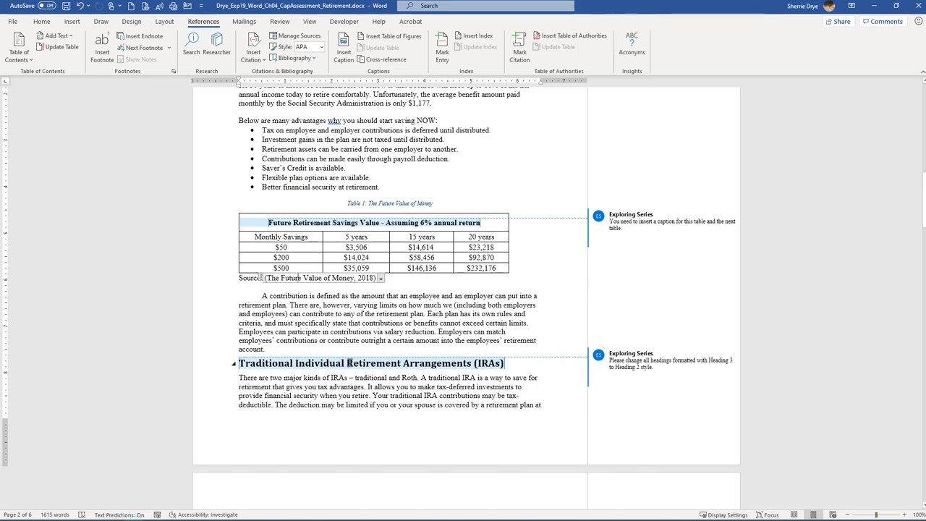
Add a footnote after "6% annual return" in Table 1 reading "The calculation did not take into consideration the cost of living adjustment (COLA)"
scroll(424, 318, "up", 1)
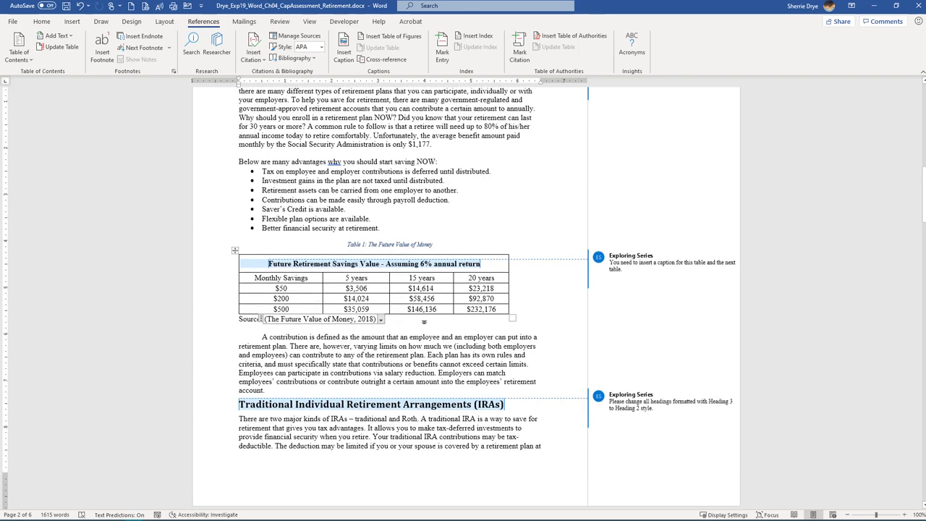
scroll(424, 321, "up", 4)
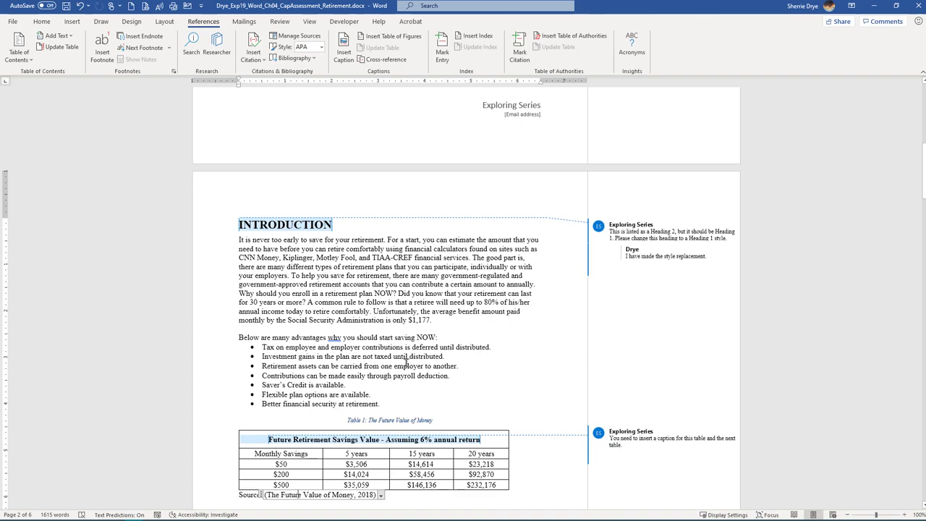
scroll(405, 364, "down", 5)
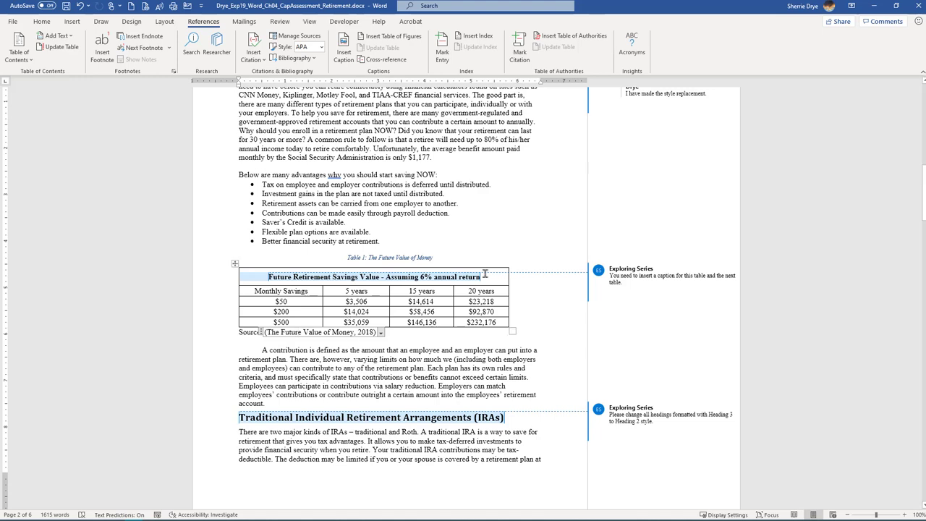
left_click(482, 277)
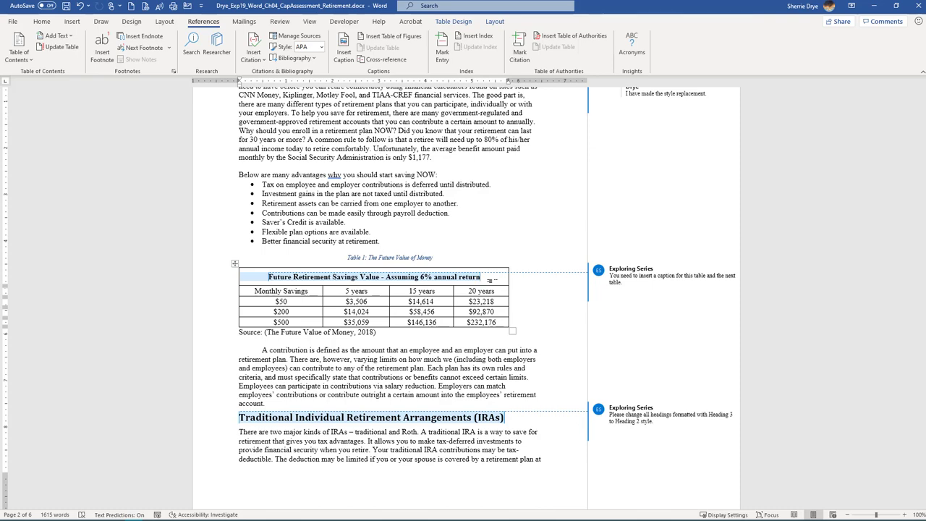
scroll(495, 289, "down", 3)
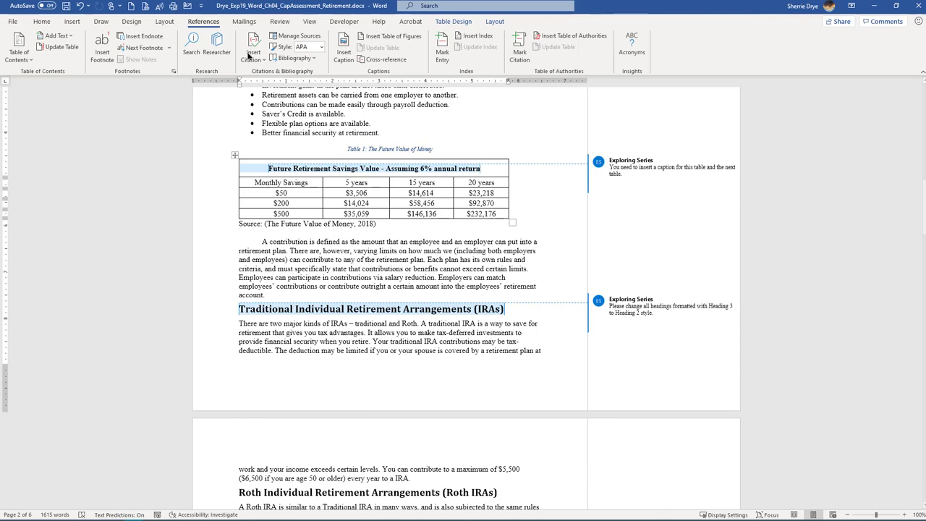
left_click(103, 52)
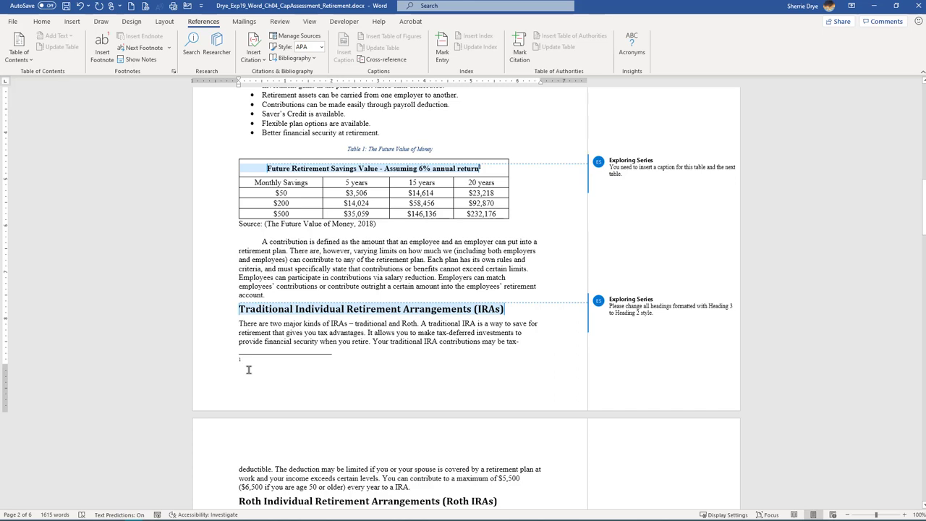
type("The")
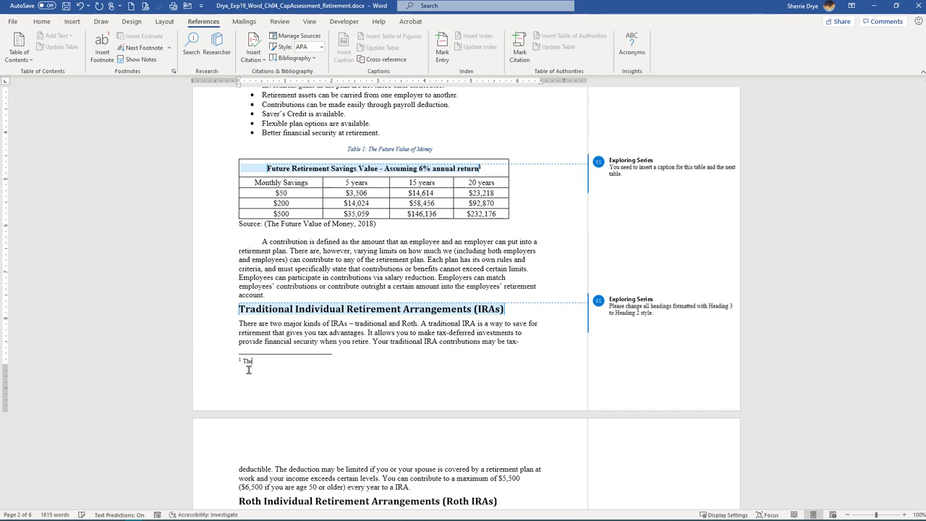
type(" calculation did not take into consideration the cost of living ad")
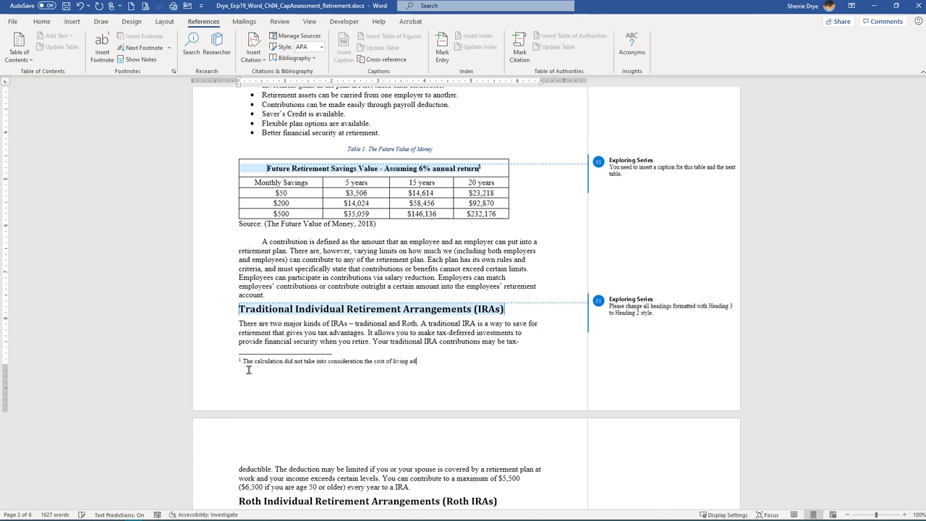
type("justment (COLA")
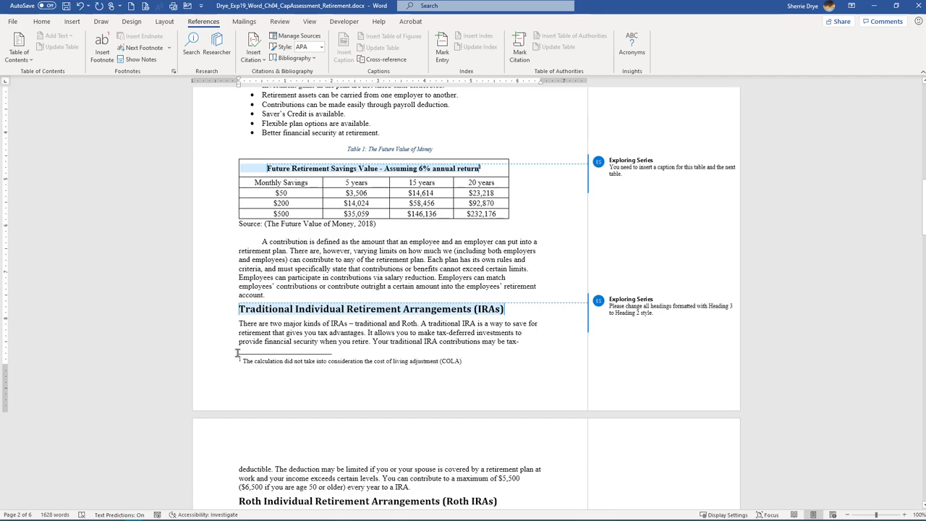
scroll(406, 301, "down", 3)
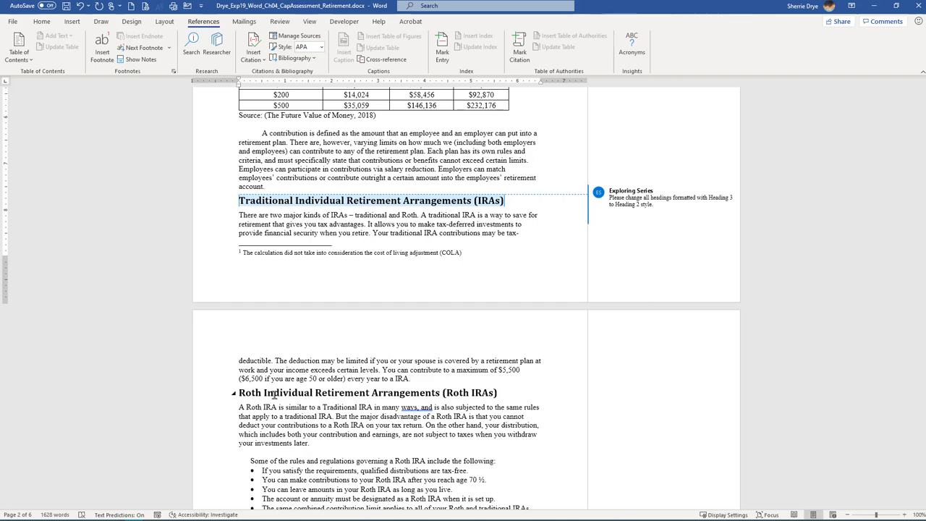
scroll(525, 360, "up", 5)
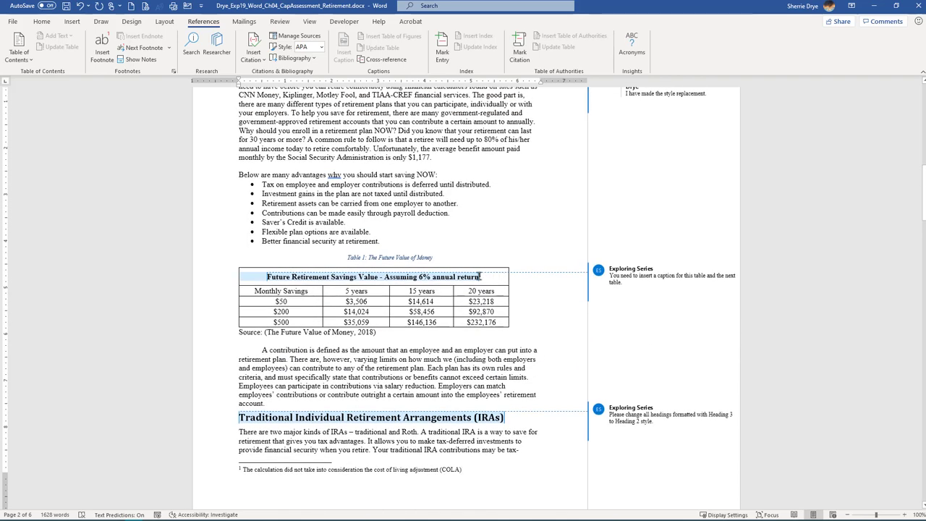
left_click(478, 275)
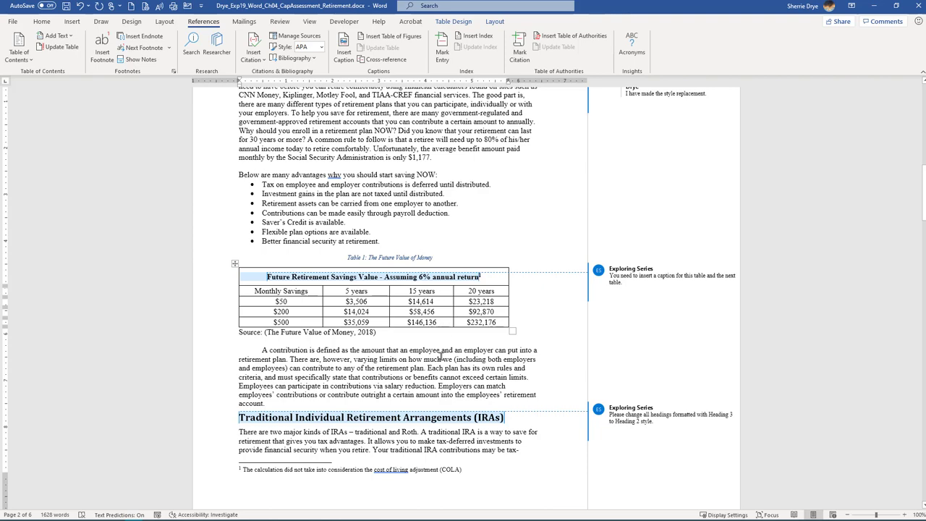
scroll(352, 372, "down", 3)
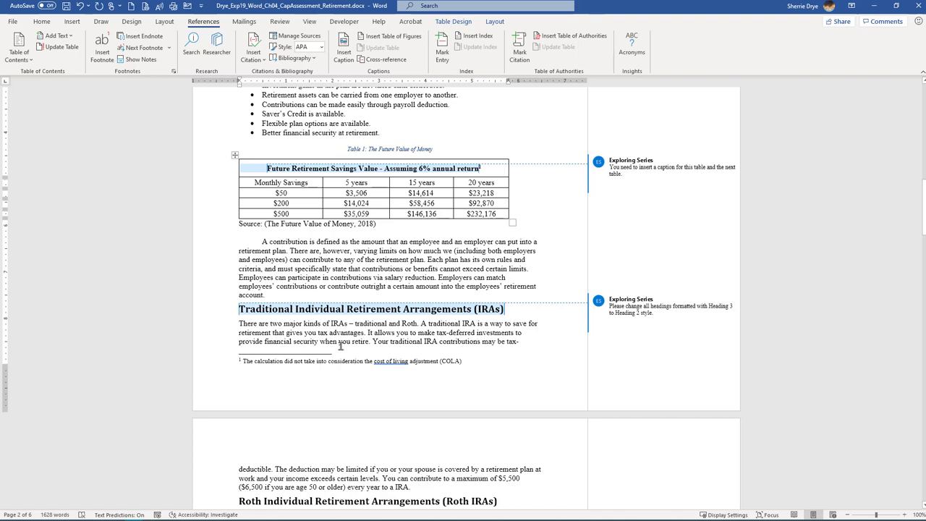
double_click(238, 361)
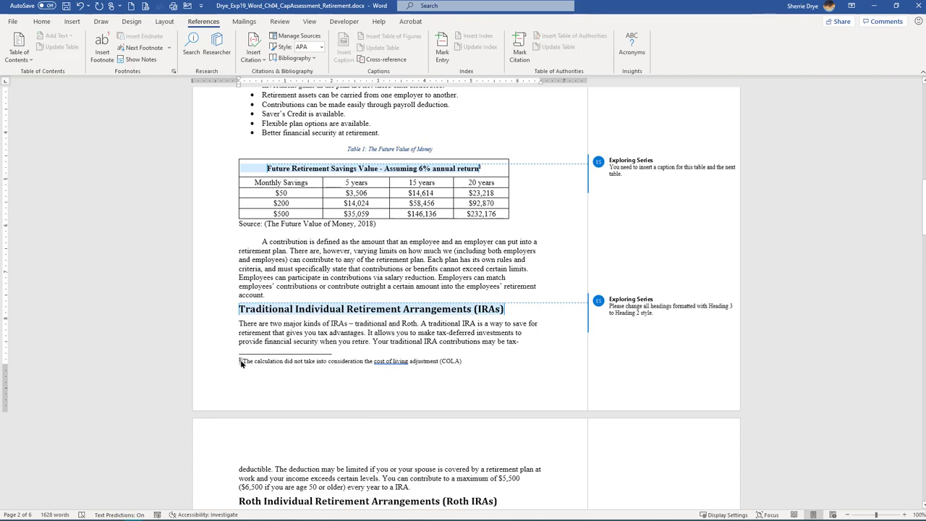
right_click(241, 363)
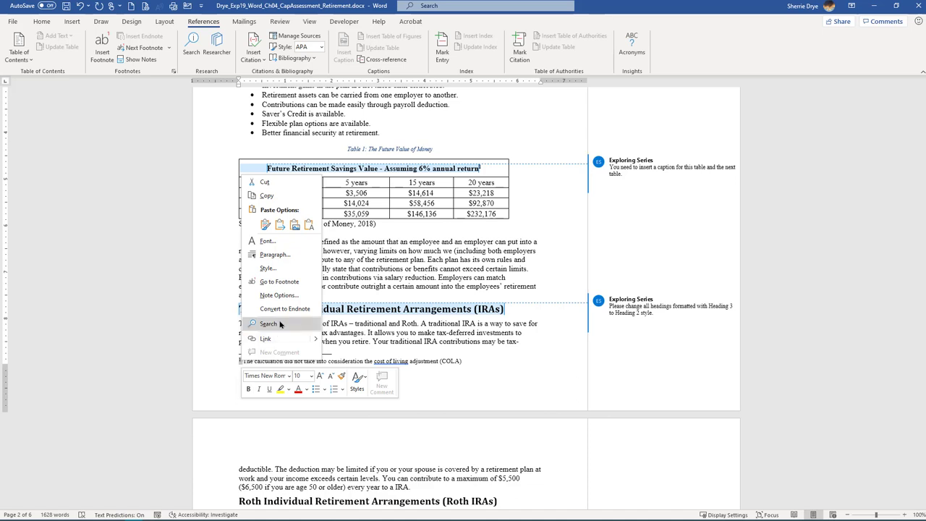
left_click(281, 296)
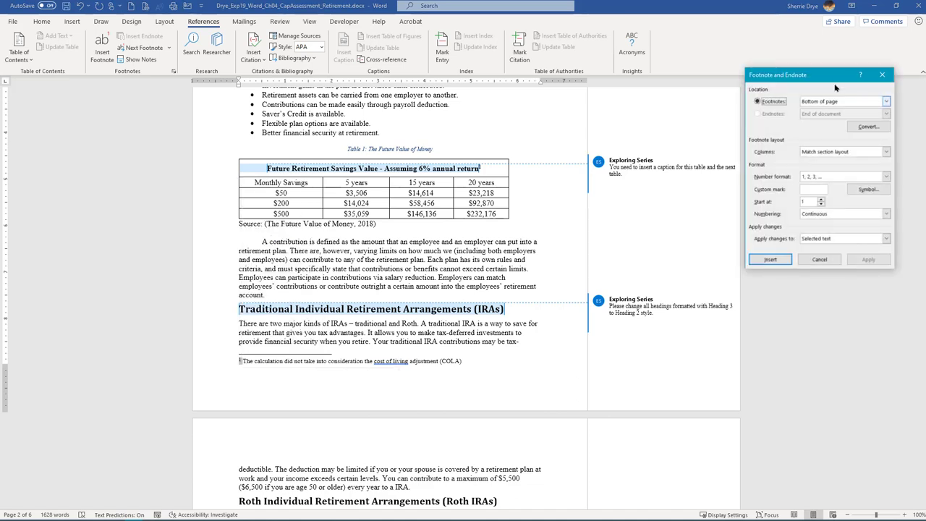
left_click_drag(815, 80, 431, 109)
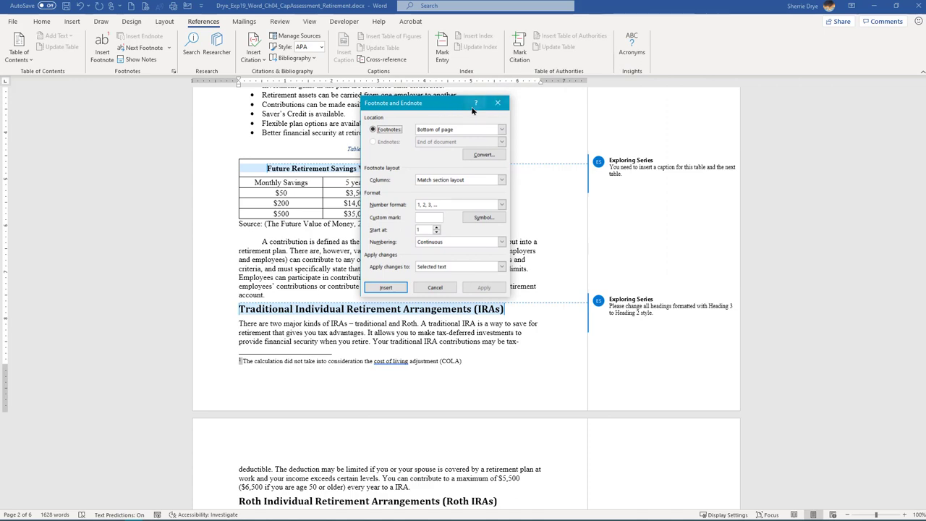
left_click(497, 103)
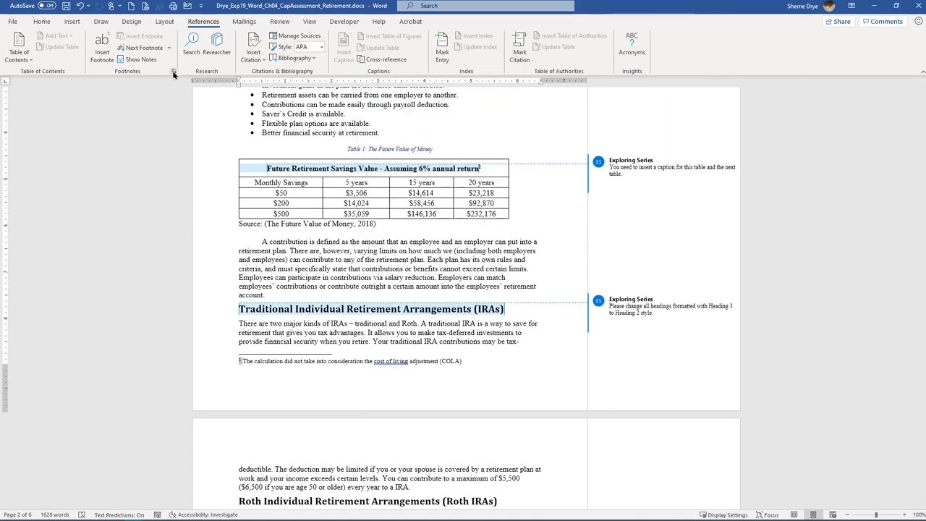
Change the number format of the Table 1 footnote to a, b, c and apply it
left_click(173, 72)
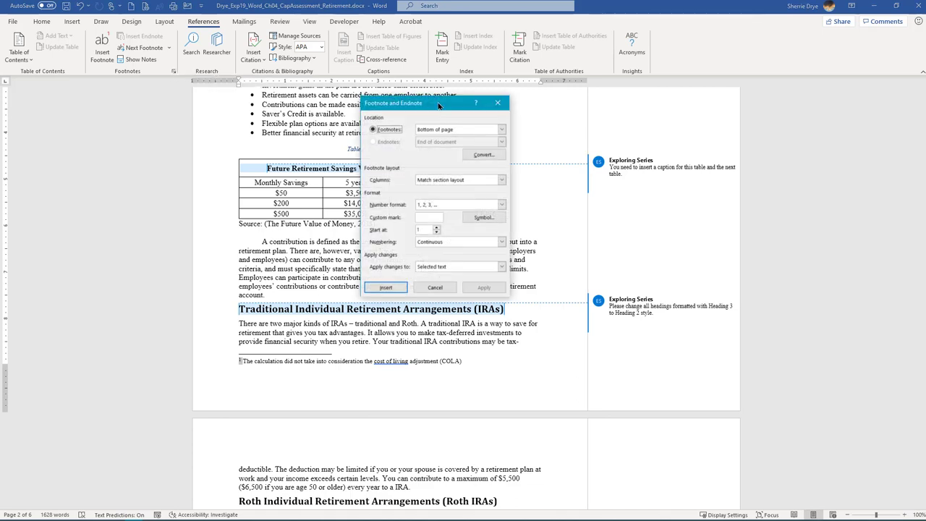
left_click_drag(438, 106, 451, 98)
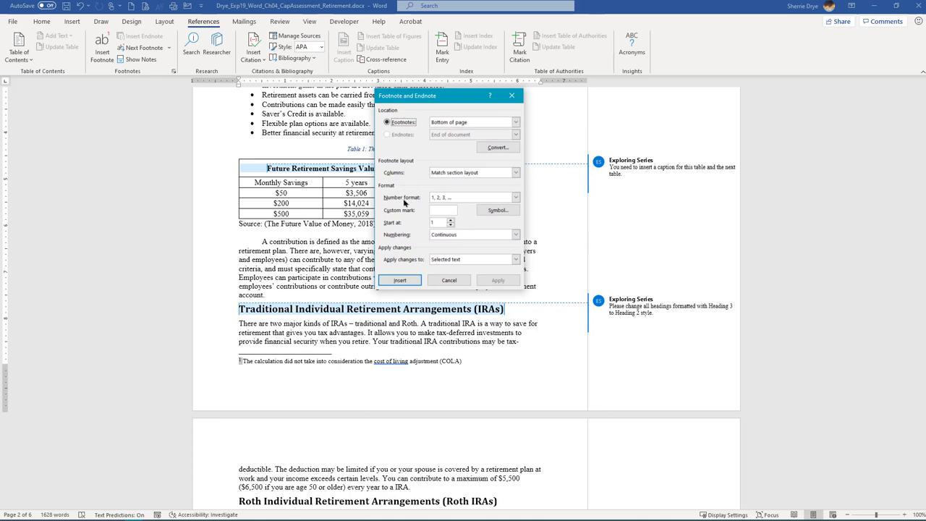
left_click(516, 198)
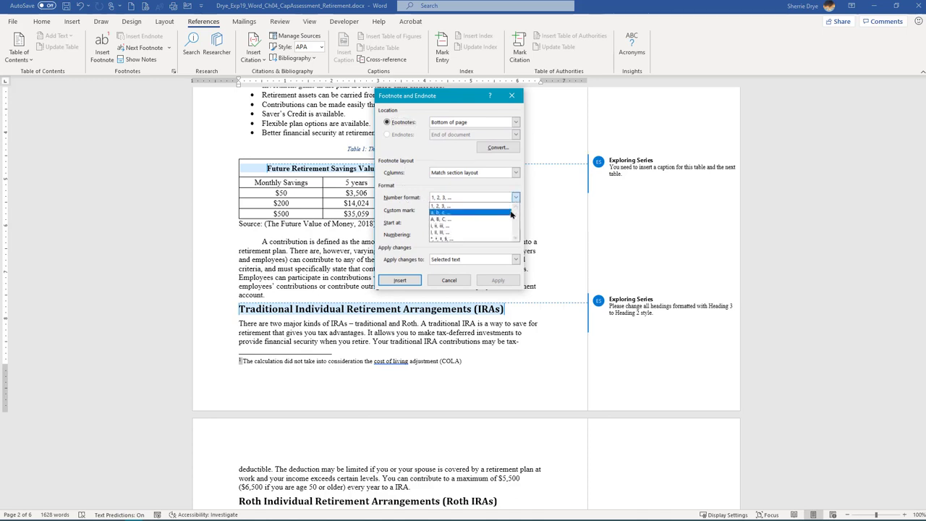
left_click(511, 212)
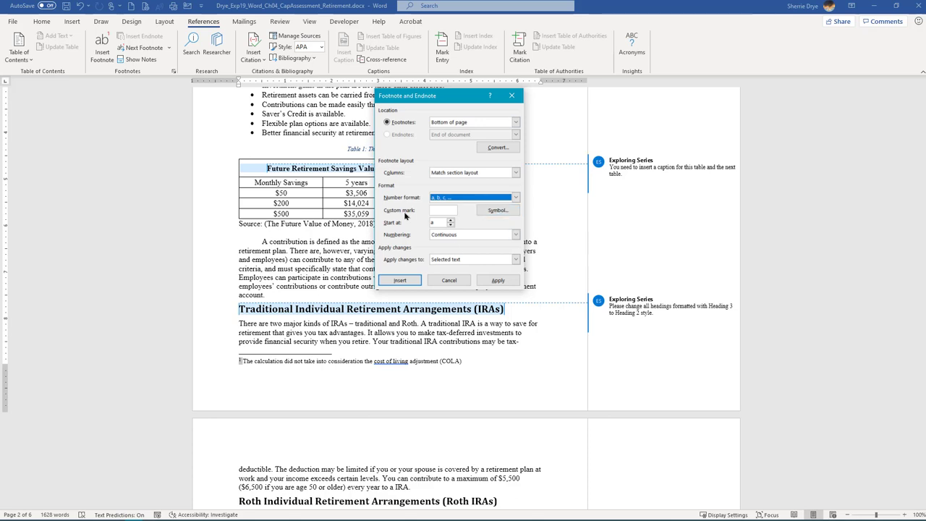
left_click(505, 284)
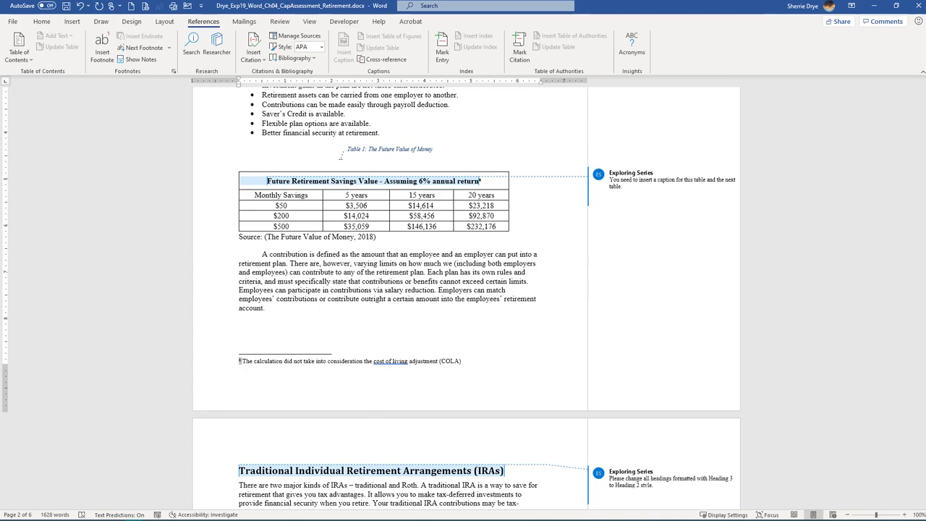
Show the formatting marks and add a blank paragraph after the Conclusion text at the end of the document
scroll(384, 303, "down", 3)
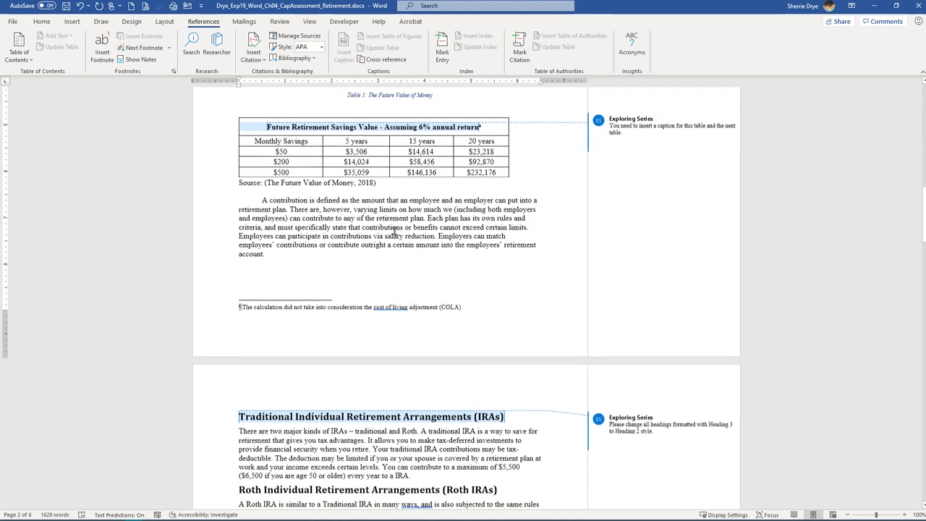
scroll(391, 239, "down", 20)
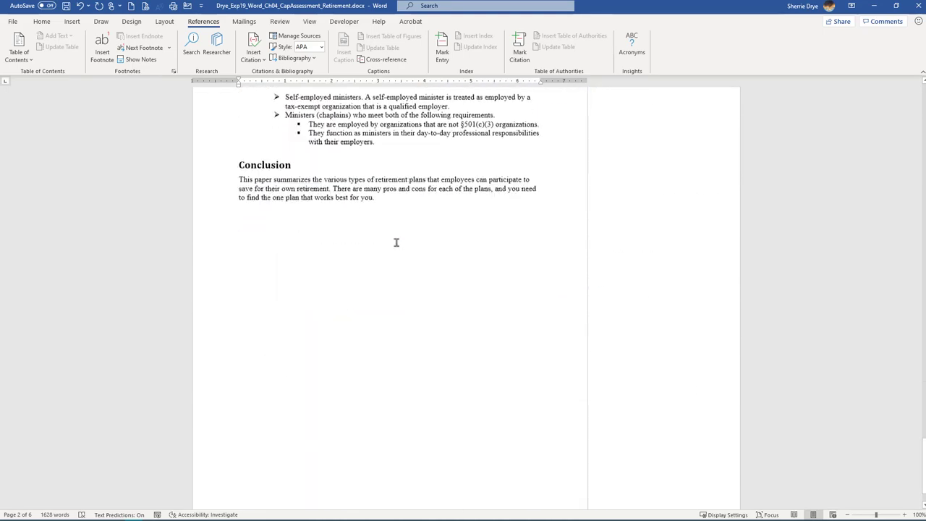
left_click(395, 225)
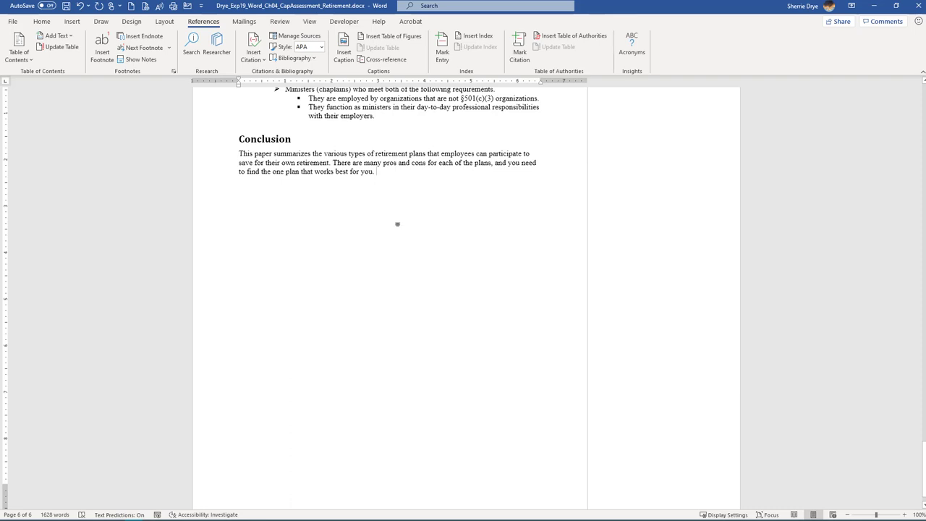
left_click(41, 21)
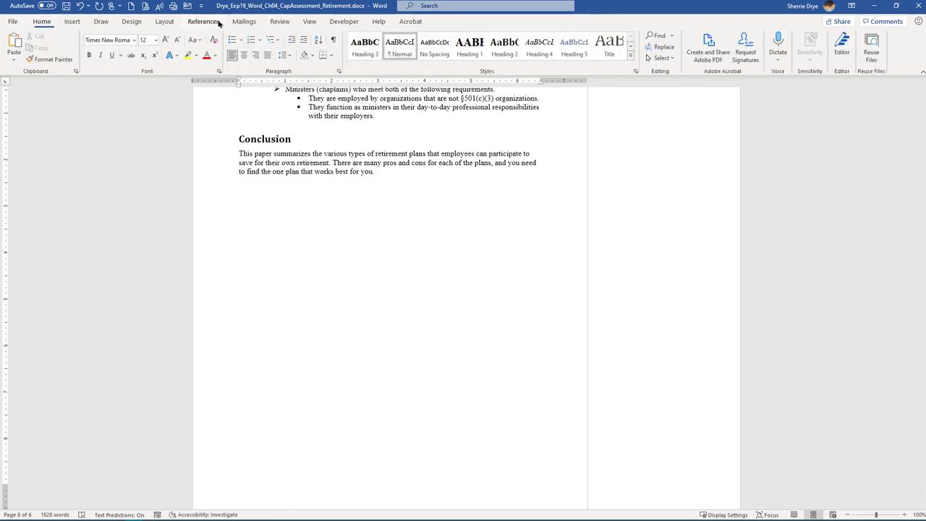
left_click(334, 41)
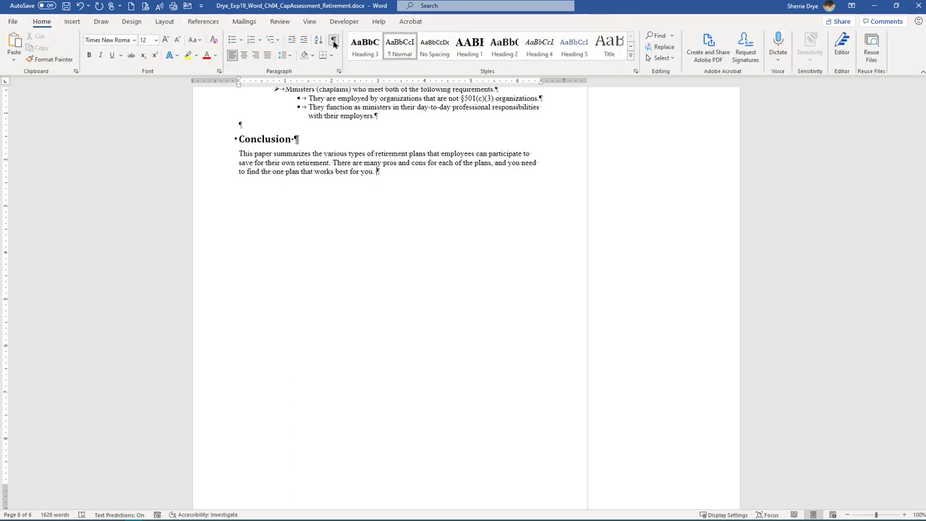
left_click(376, 172)
key("Return")
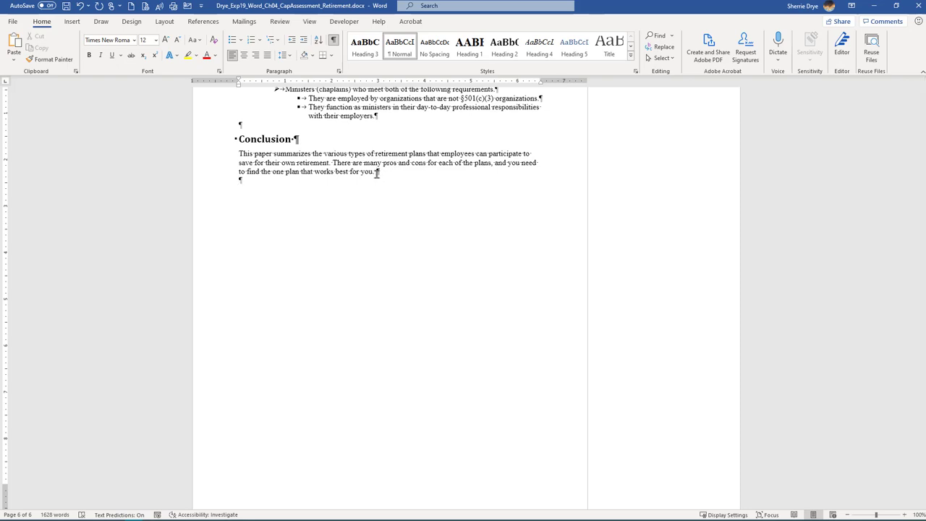
Insert a page break after the Conclusion text so that a new blank page follows it
key("ctrl+Return")
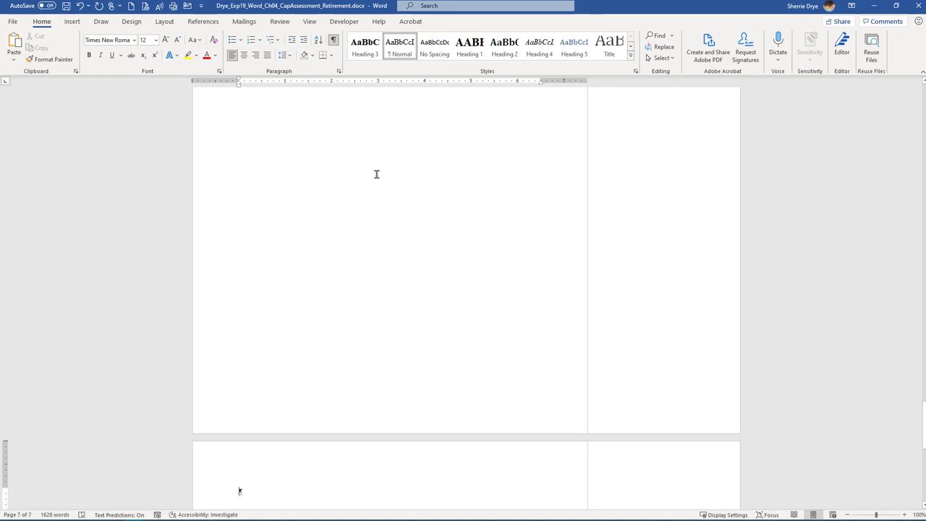
scroll(376, 172, "down", 2)
scroll(376, 168, "up", 4)
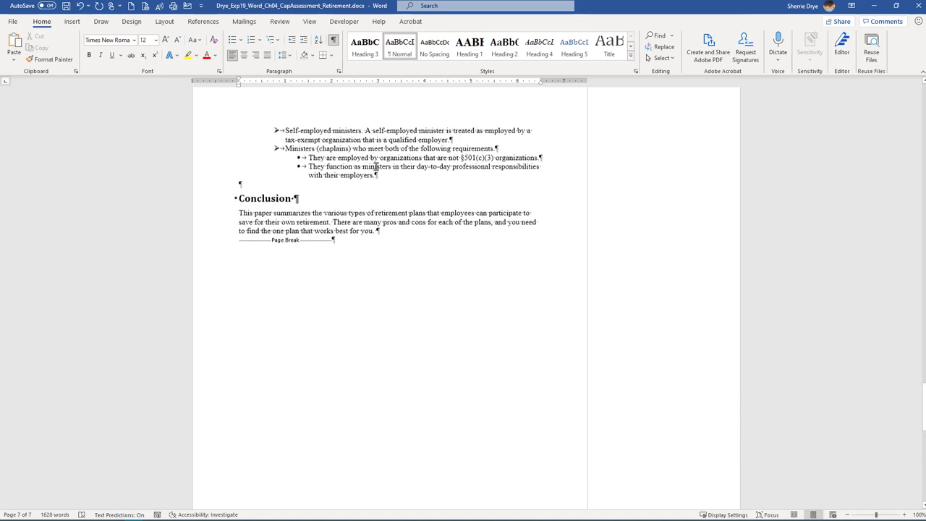
scroll(401, 223, "down", 3)
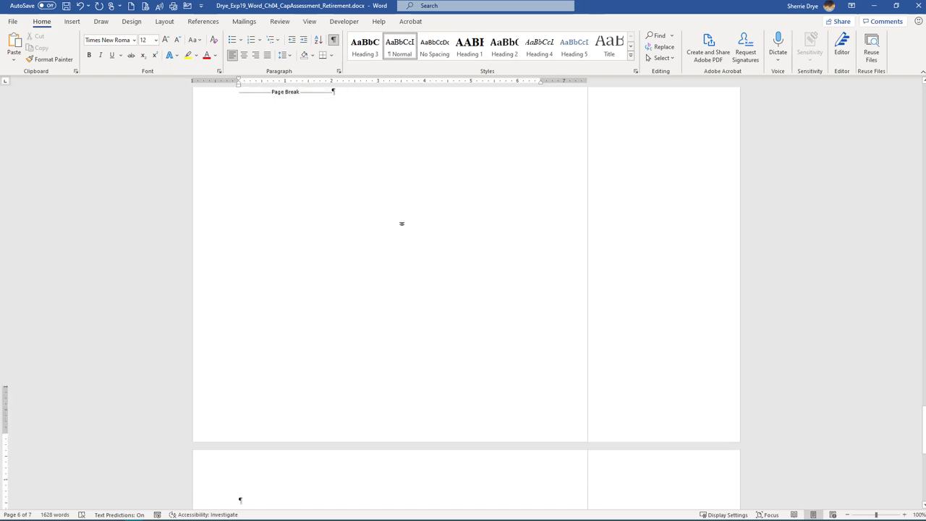
scroll(402, 222, "down", 5)
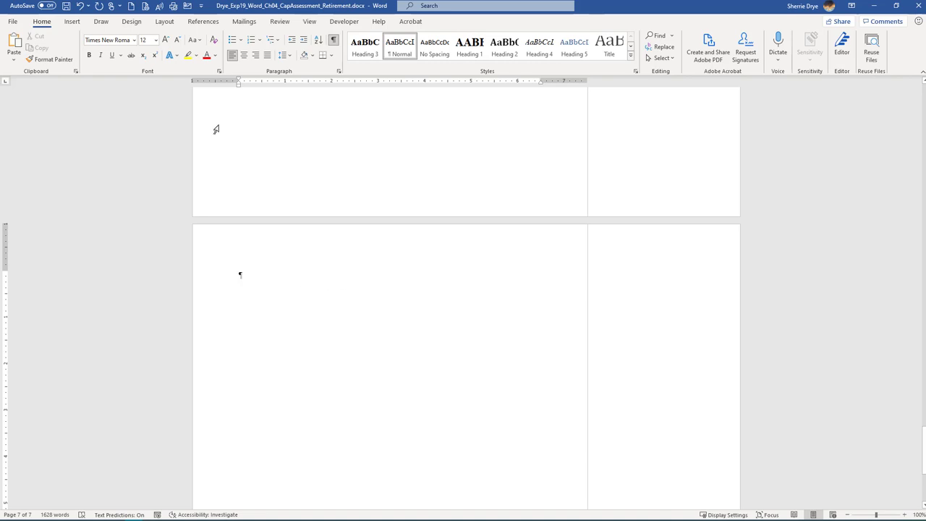
Insert the built-in Works Cited bibliography on the new last page
left_click(202, 22)
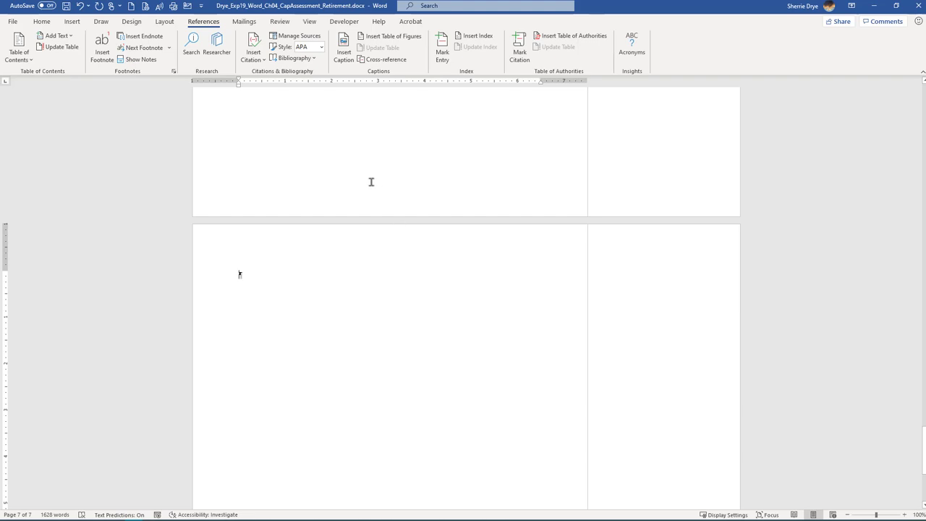
left_click(310, 58)
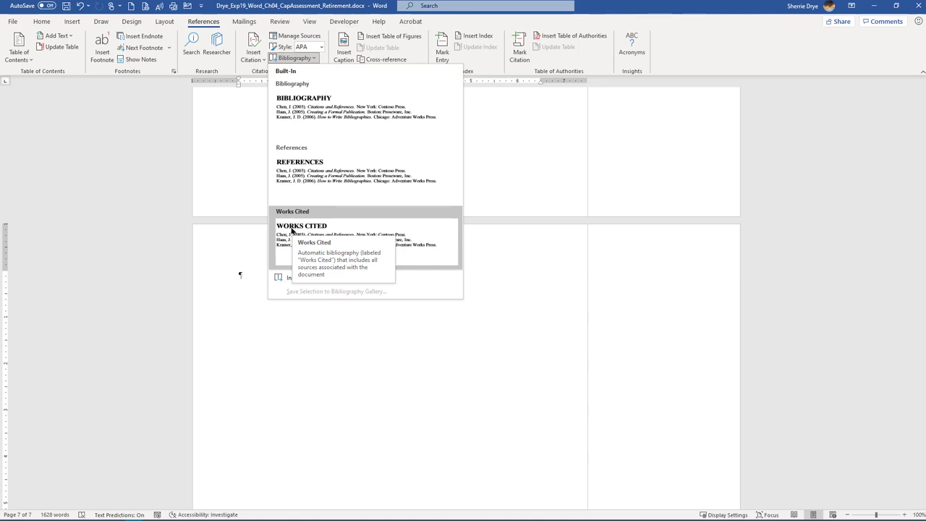
left_click(292, 230)
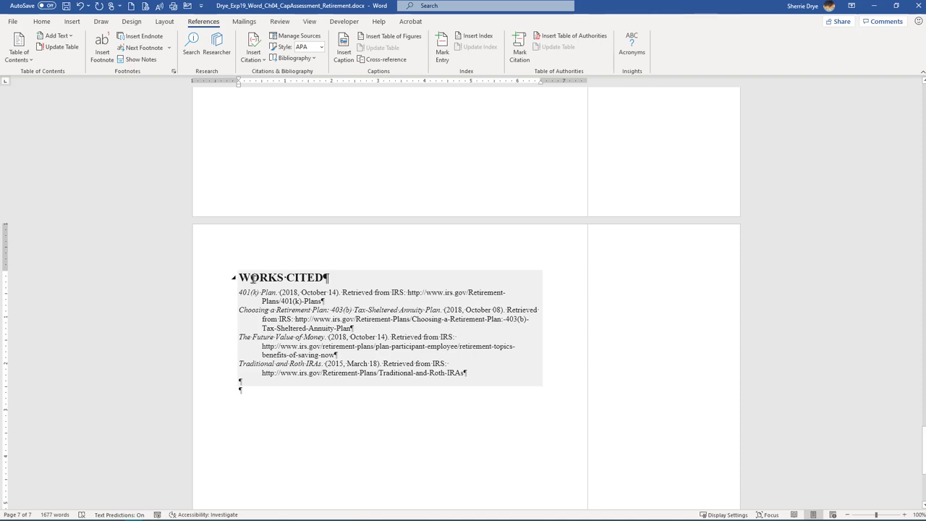
left_click_drag(254, 278, 454, 331)
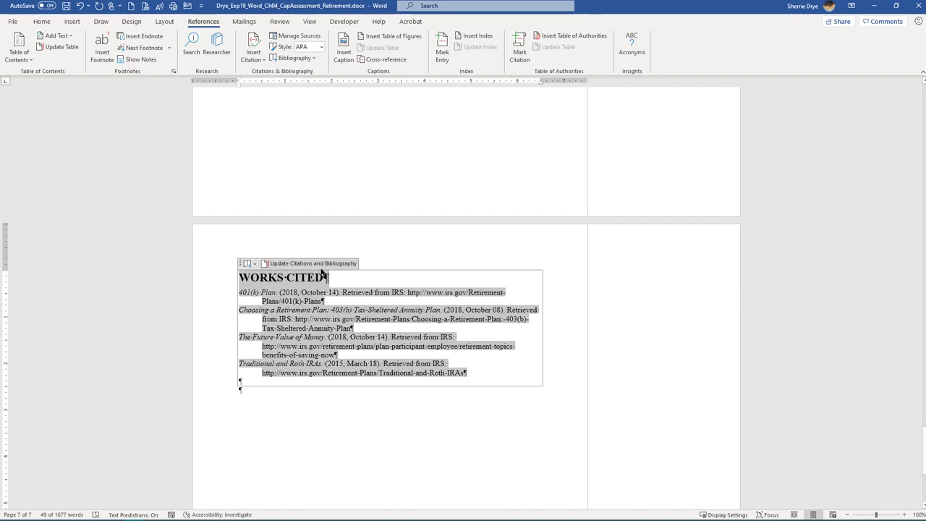
left_click(283, 292)
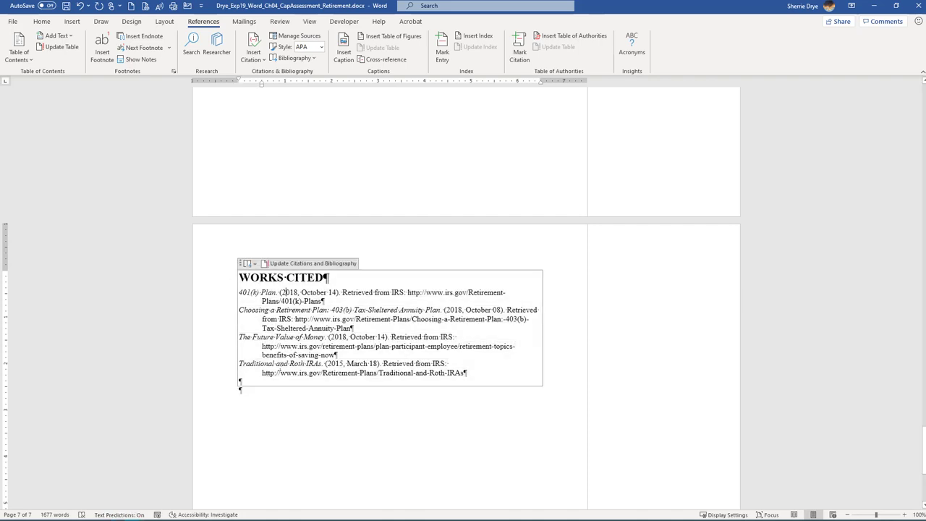
left_click(290, 405)
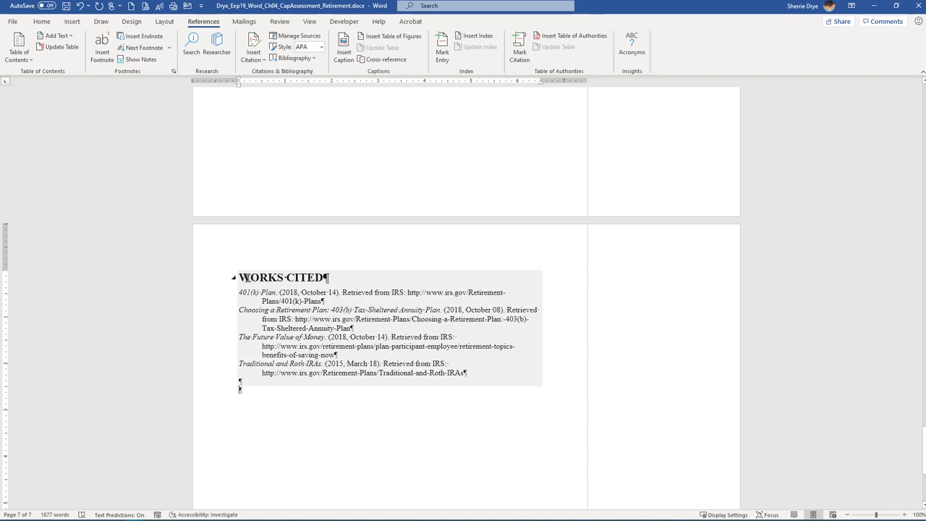
left_click_drag(241, 277, 470, 372)
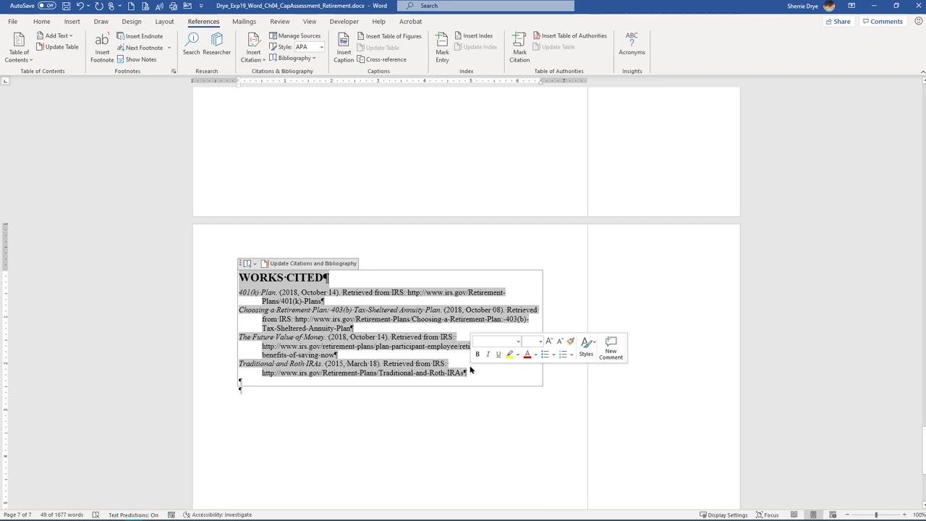
left_click(369, 429)
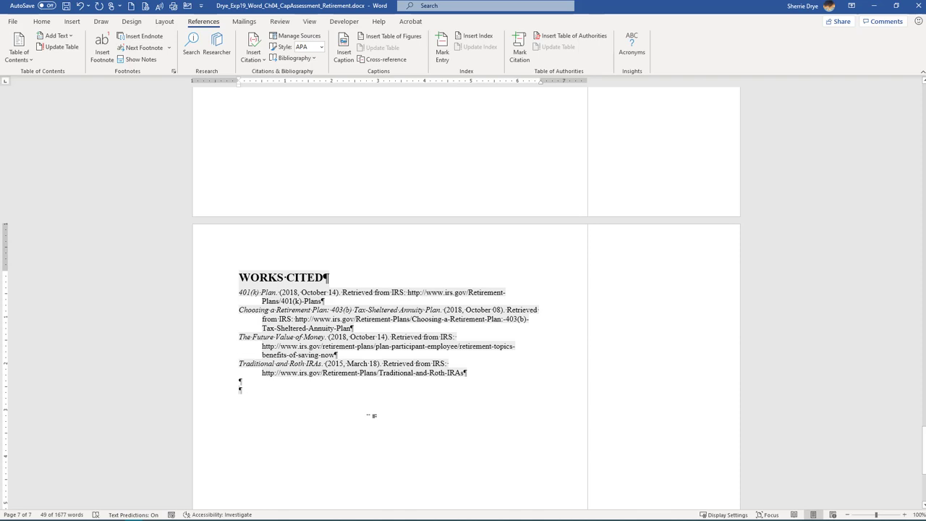
left_click(284, 278)
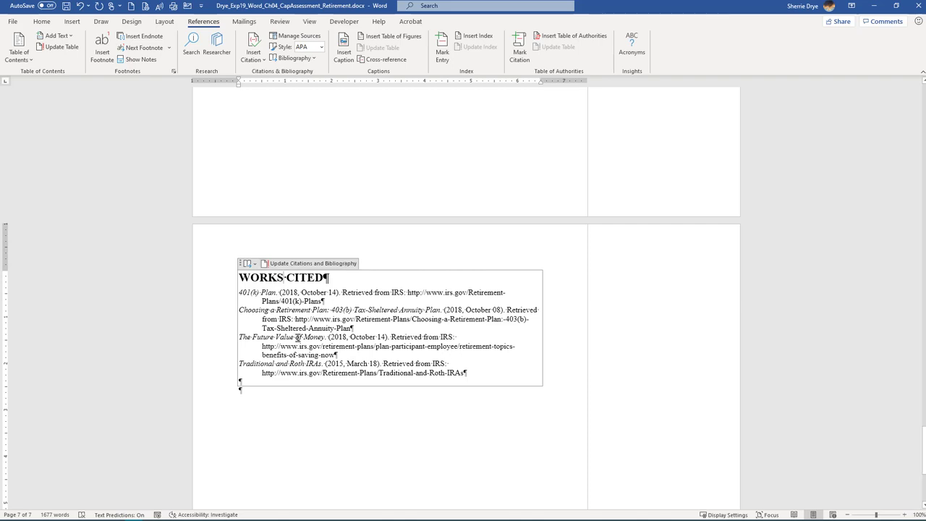
left_click(251, 264)
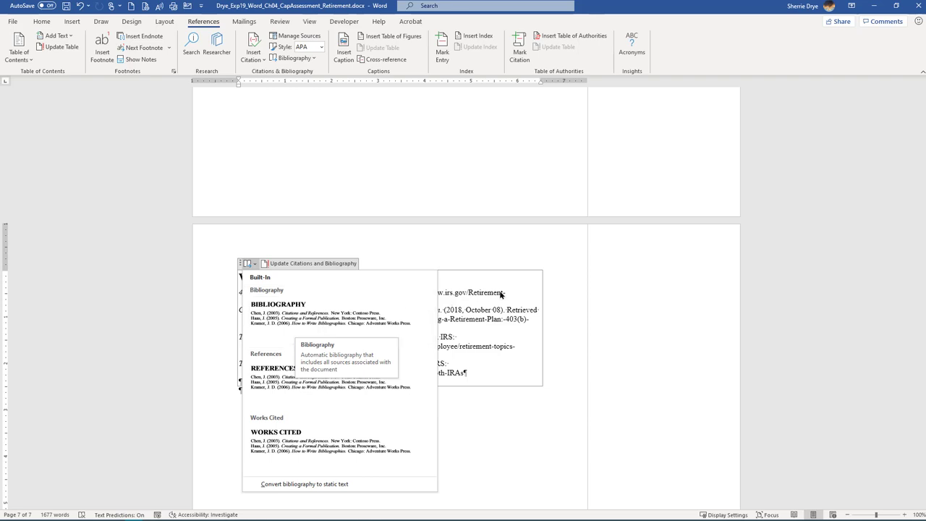
left_click(340, 438)
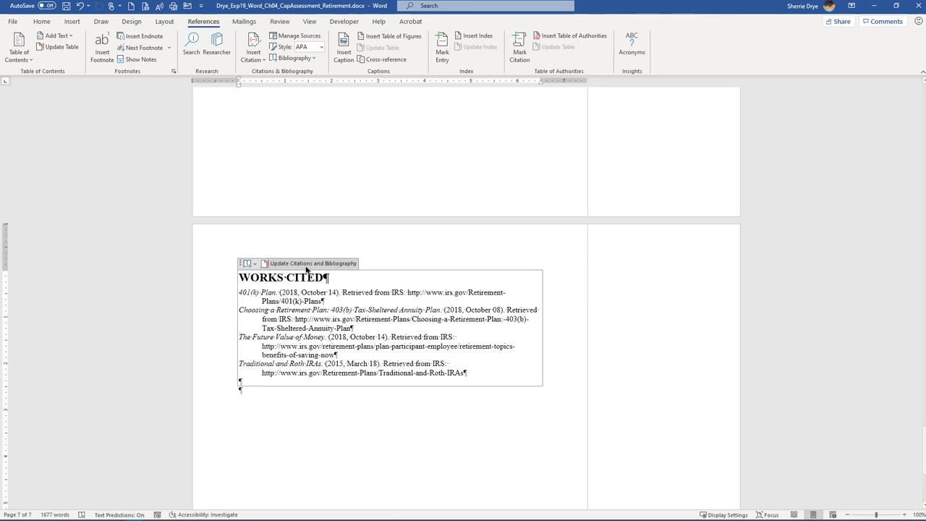
Set the paragraph spacing of the whole Works Cited block to 0 pt before, 0 pt after and double line spacing
left_click_drag(240, 278, 452, 320)
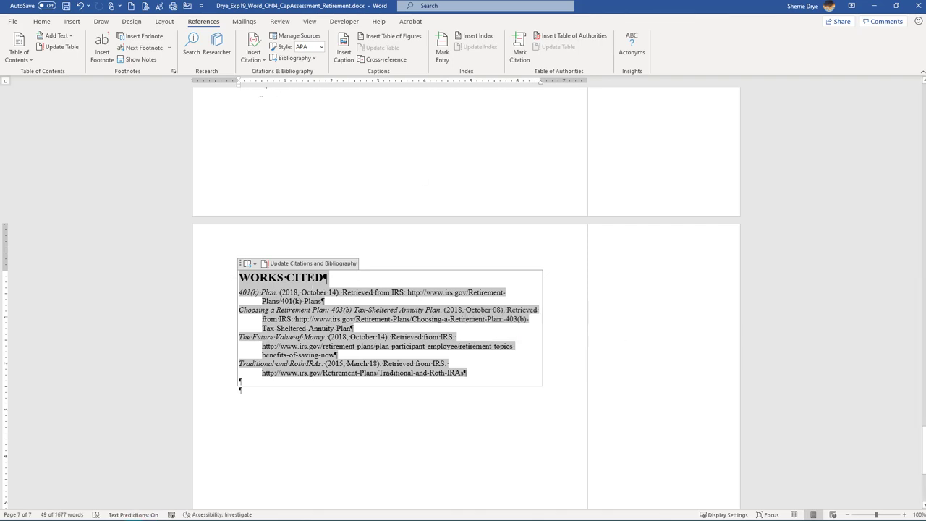
left_click(41, 21)
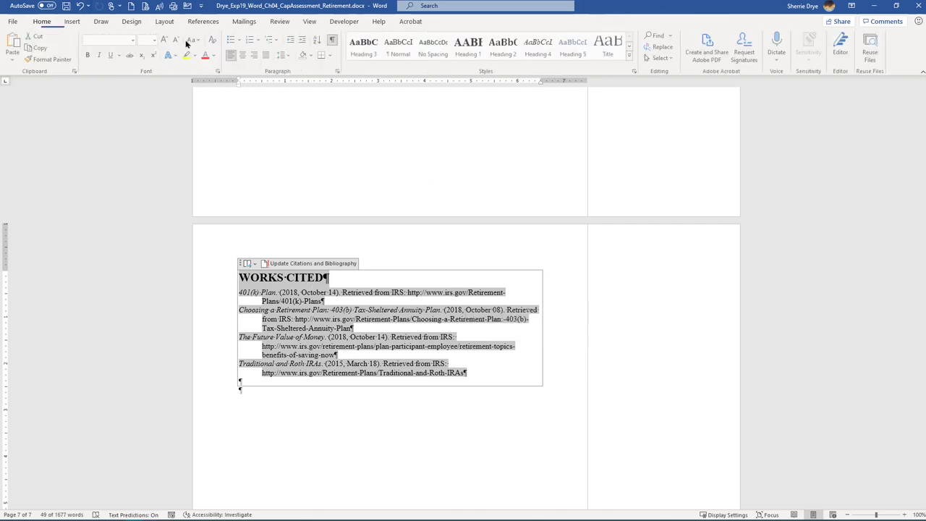
left_click(339, 71)
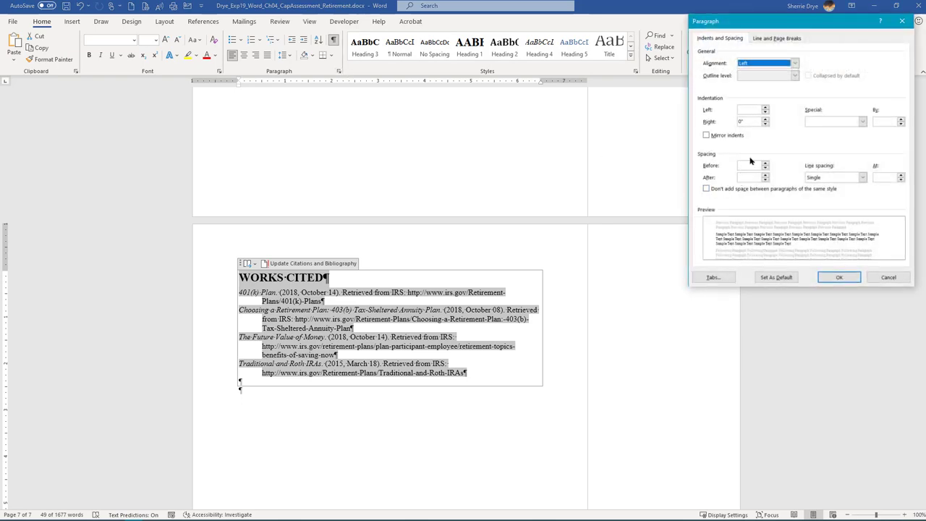
left_click_drag(784, 22, 629, 122)
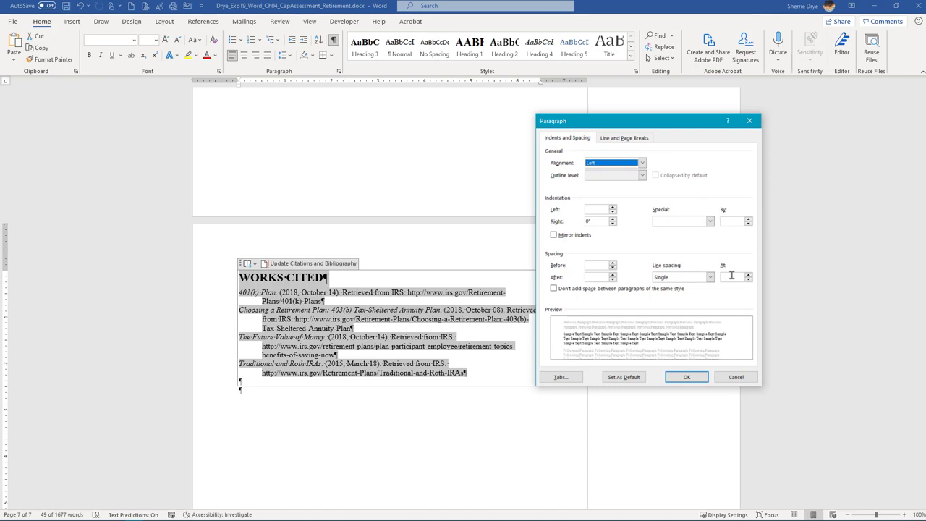
left_click(613, 267)
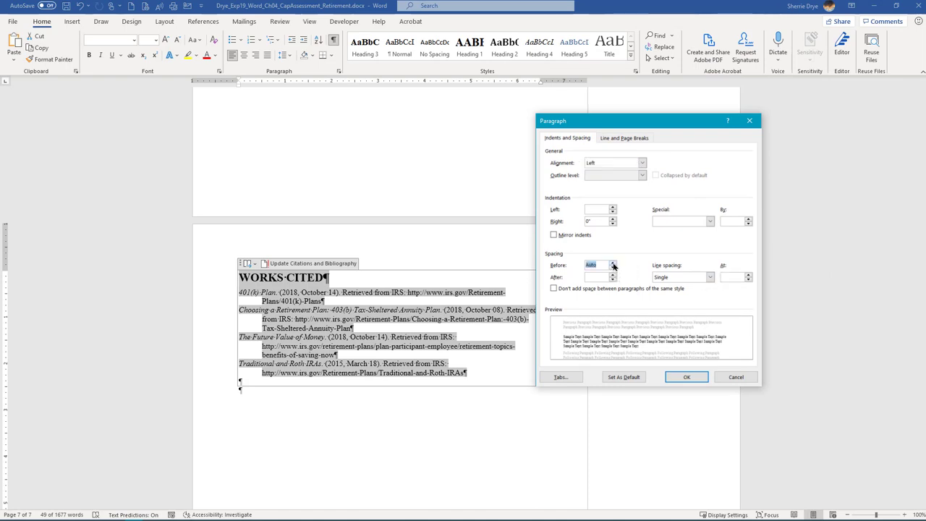
left_click(614, 265)
left_click(614, 279)
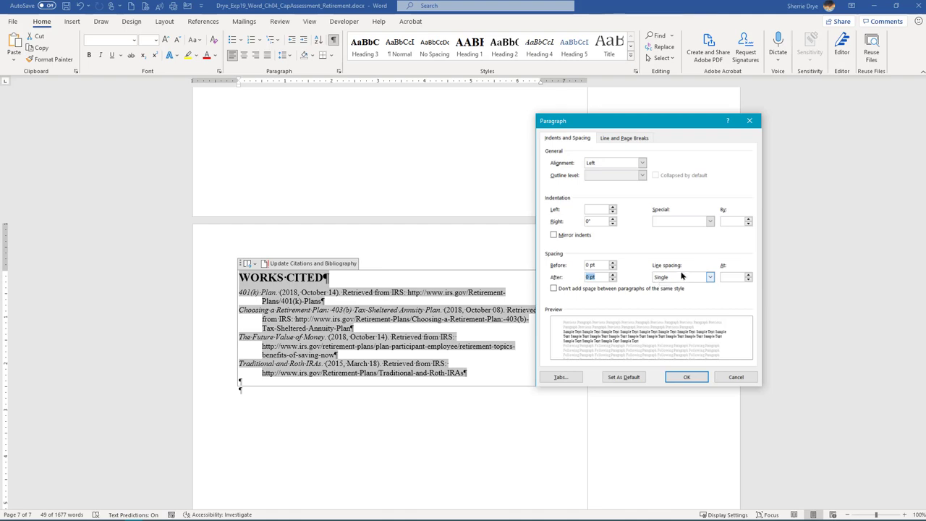
left_click(710, 278)
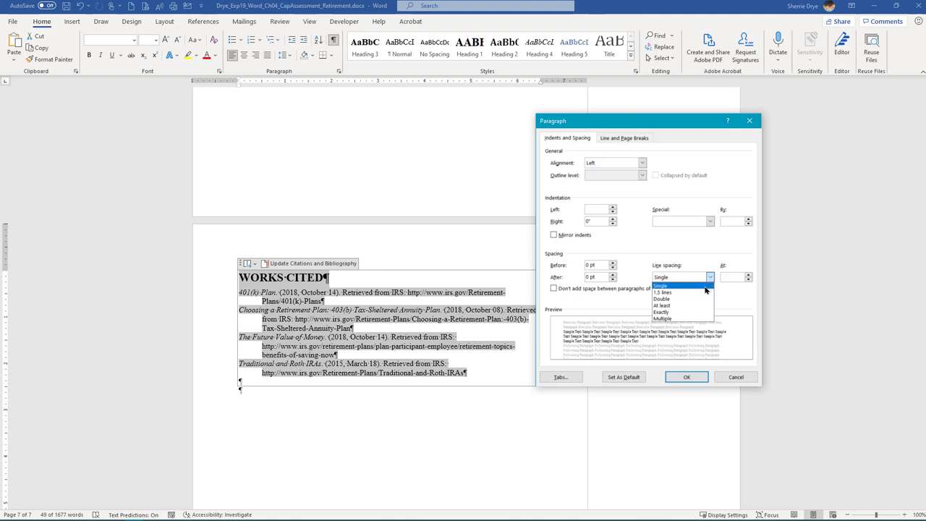
left_click(701, 299)
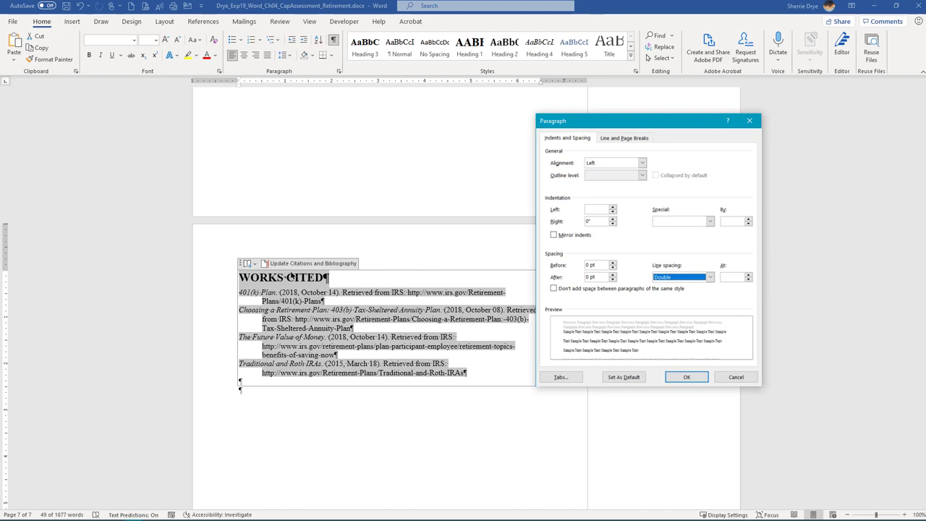
left_click(688, 378)
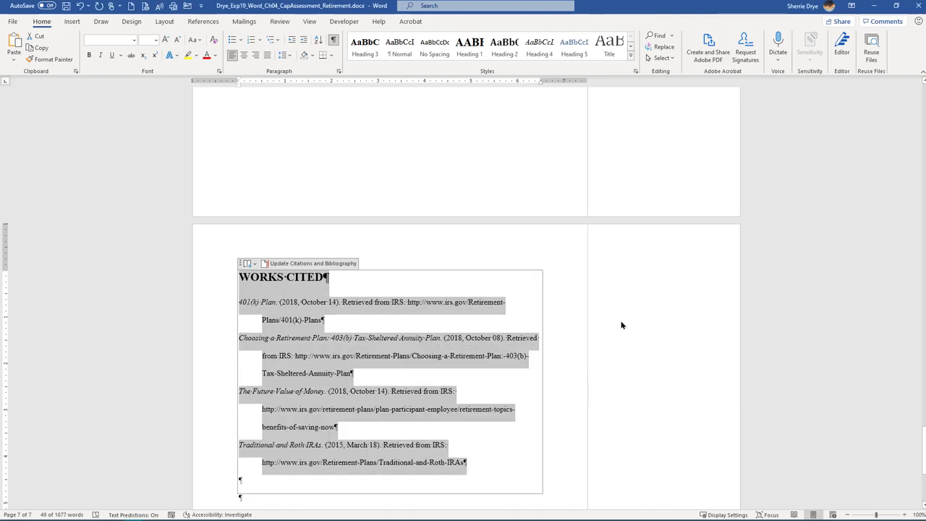
Format the whole Works Cited block, heading included, in Times New Roman at size 12
scroll(617, 327, "down", 2)
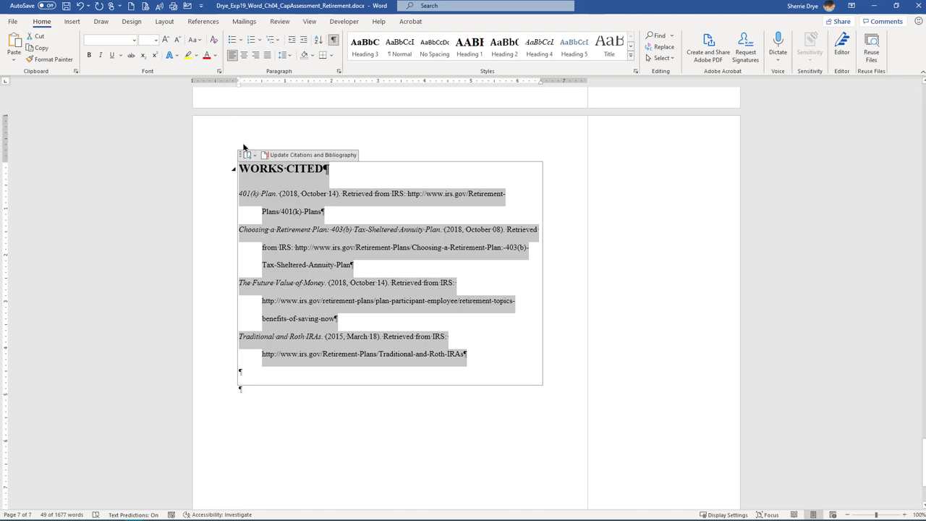
left_click(134, 40)
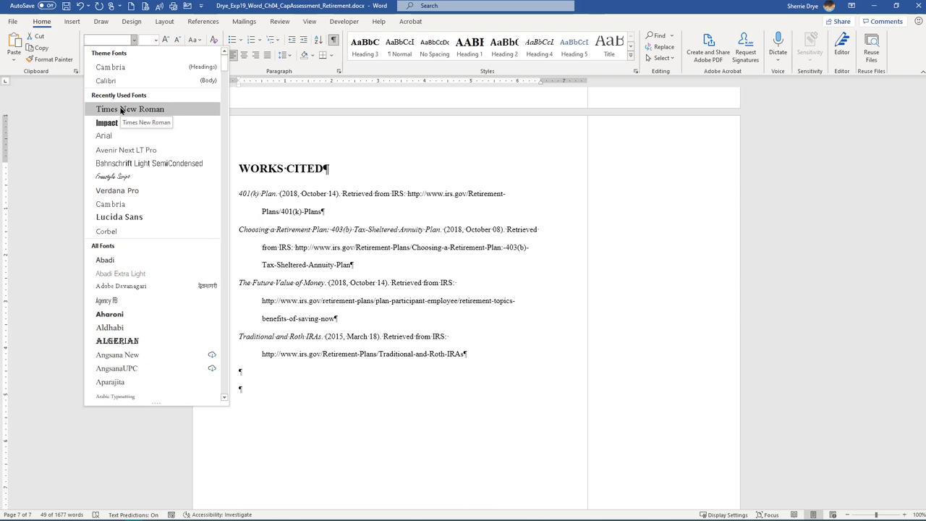
left_click(121, 109)
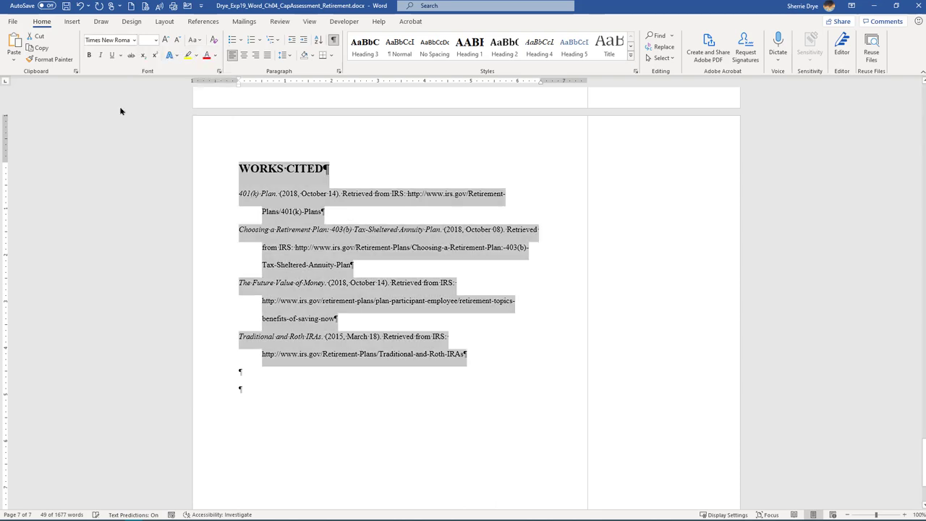
left_click(155, 42)
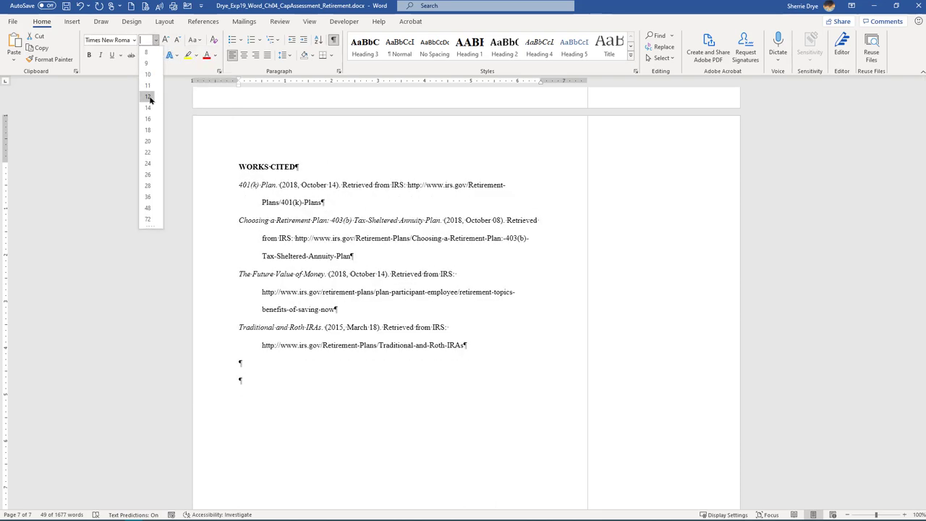
left_click(148, 97)
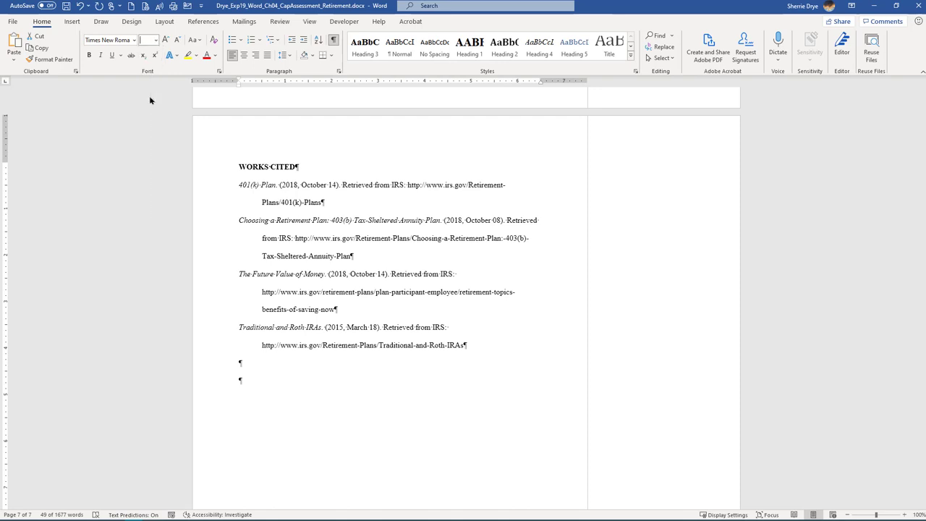
Center the WORKS CITED heading and set the font color of the heading and all entries to black
left_click(261, 167)
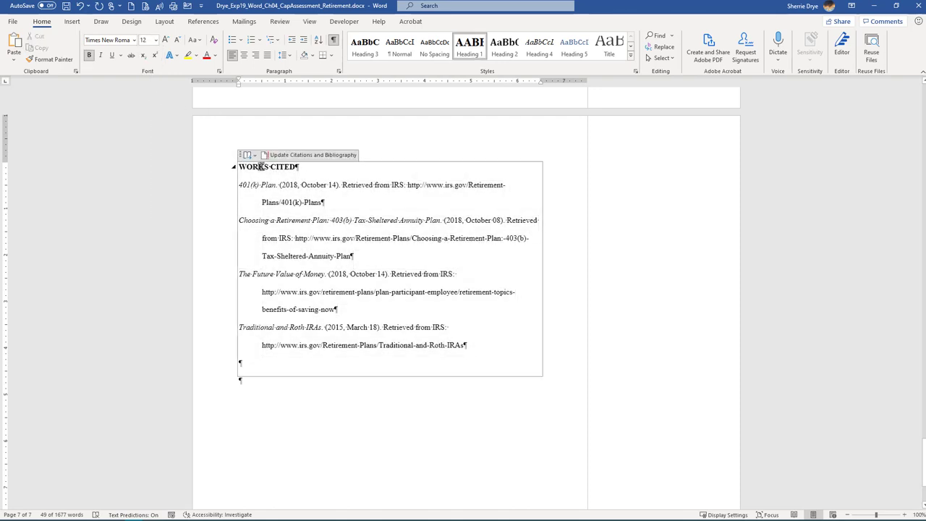
left_click(244, 56)
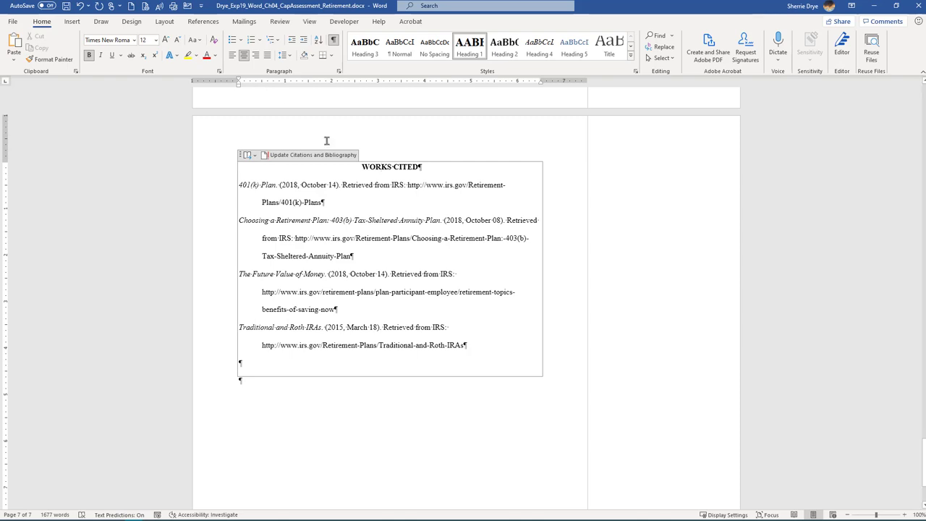
left_click_drag(349, 169, 467, 343)
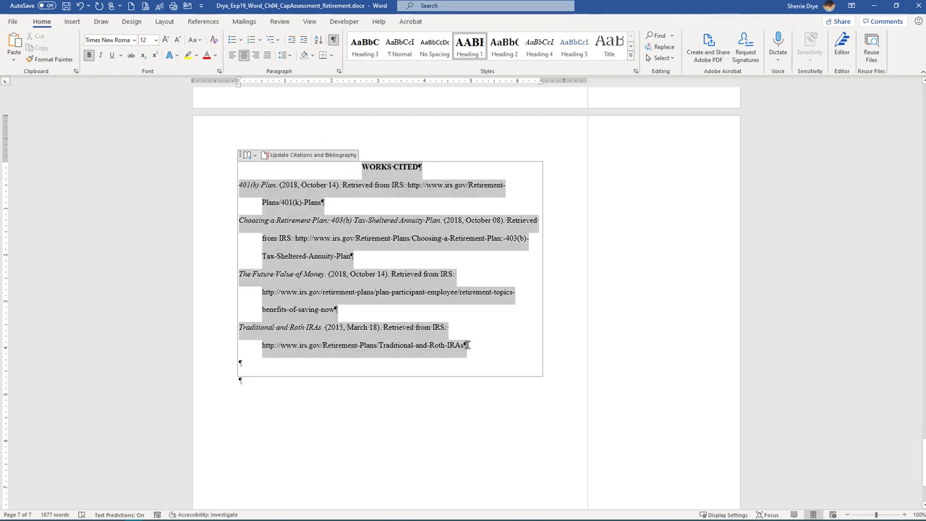
left_click(215, 56)
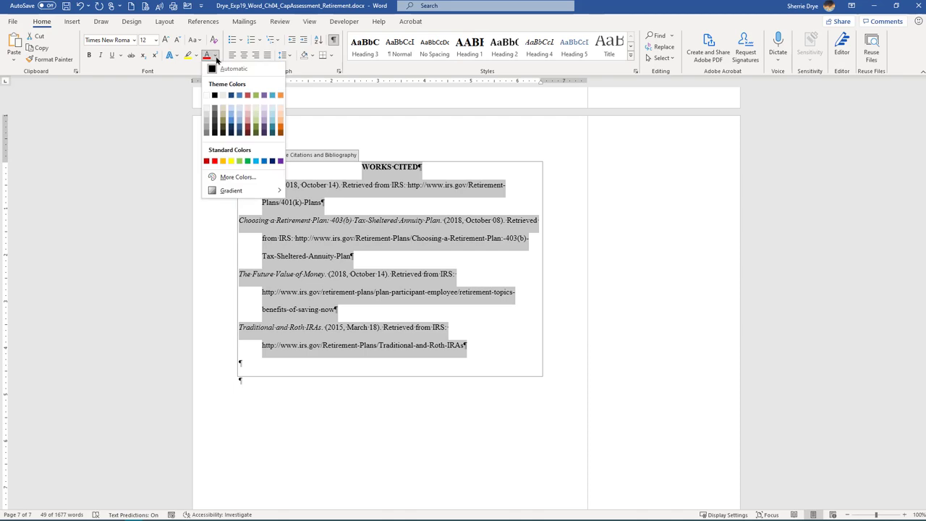
left_click(215, 97)
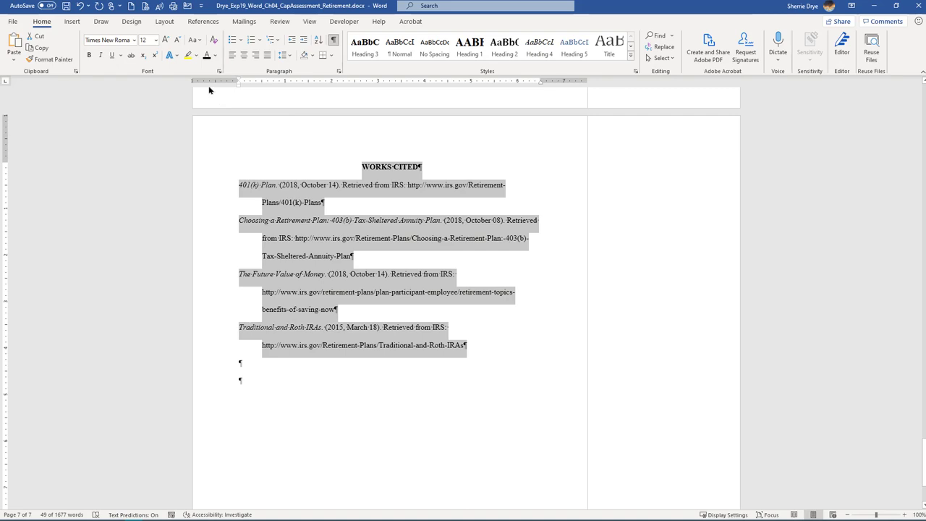
left_click(423, 220)
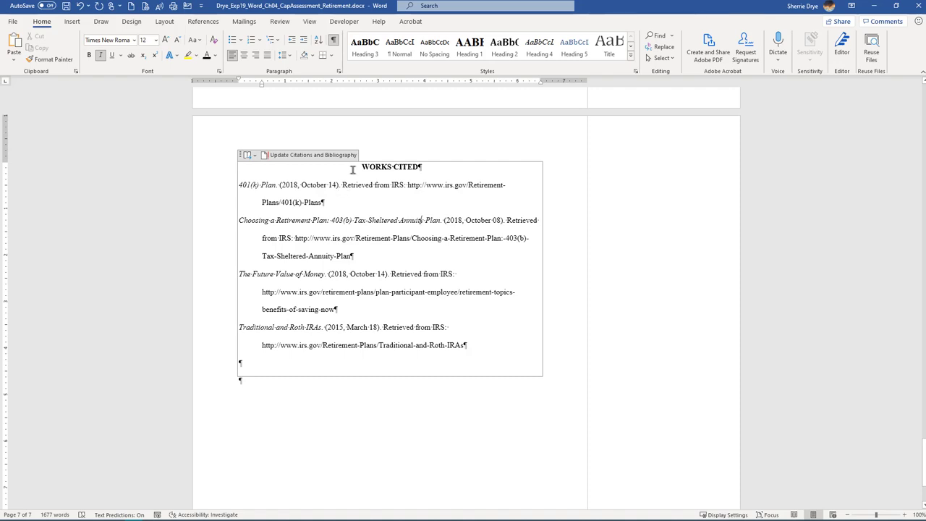
Remove bold formatting from the whole Works Cited block, heading included, and save the document
left_click_drag(353, 168, 482, 327)
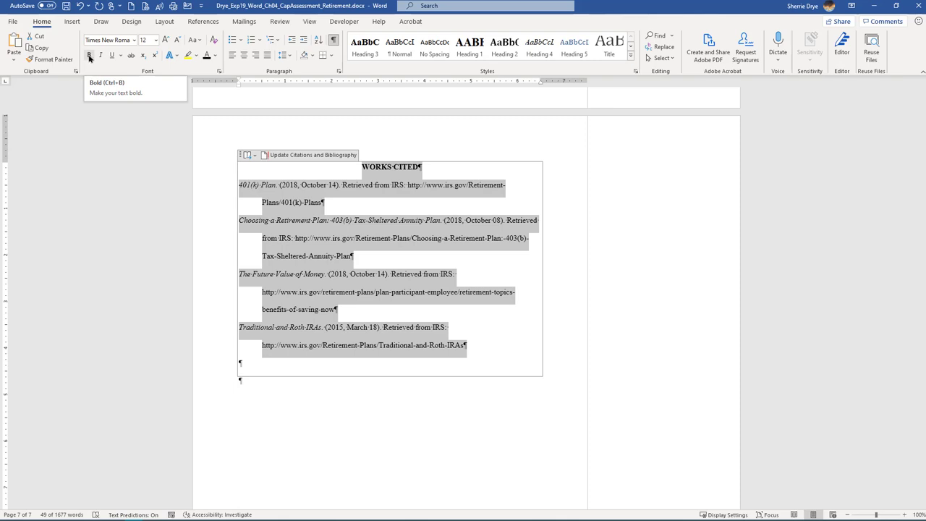
left_click(90, 57)
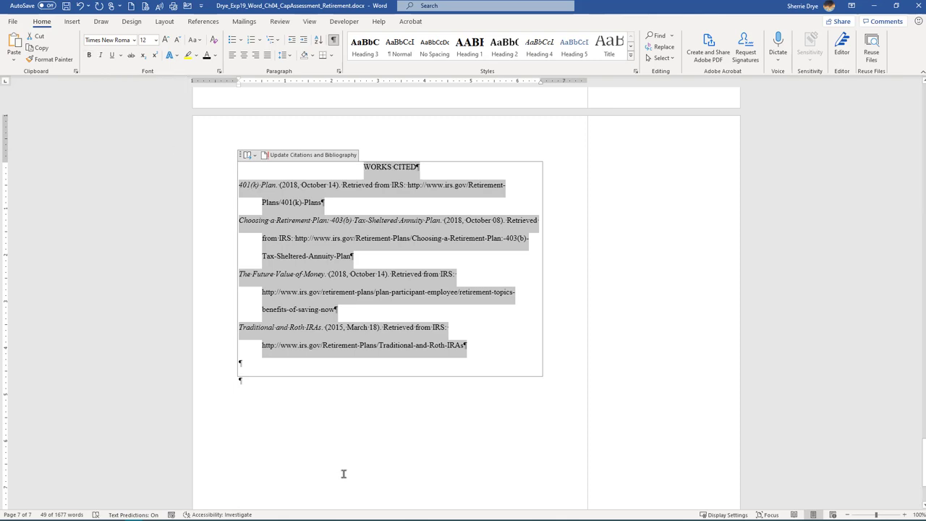
left_click(90, 57)
left_click(89, 57)
left_click(383, 398)
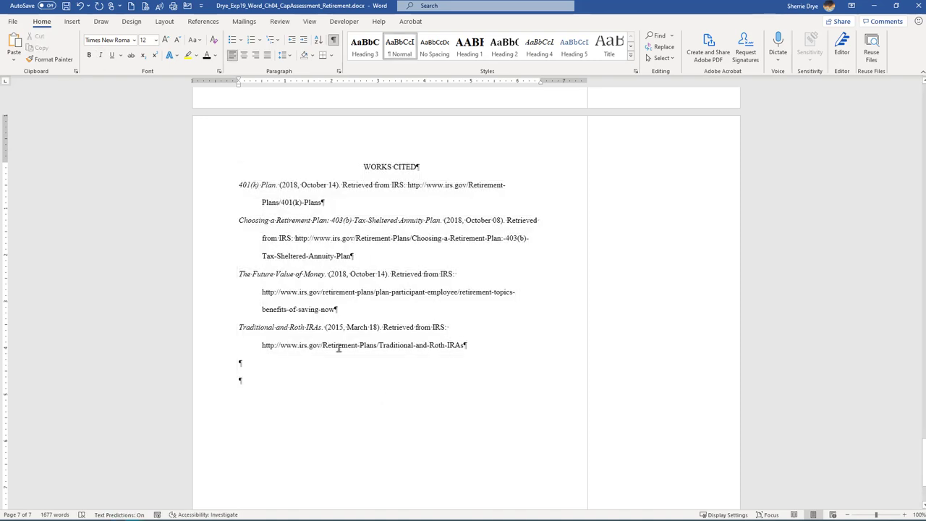
left_click(66, 8)
Insert a page break before the INTRODUCTION heading to create a blank page after the cover page
left_click_drag(923, 463, 911, 127)
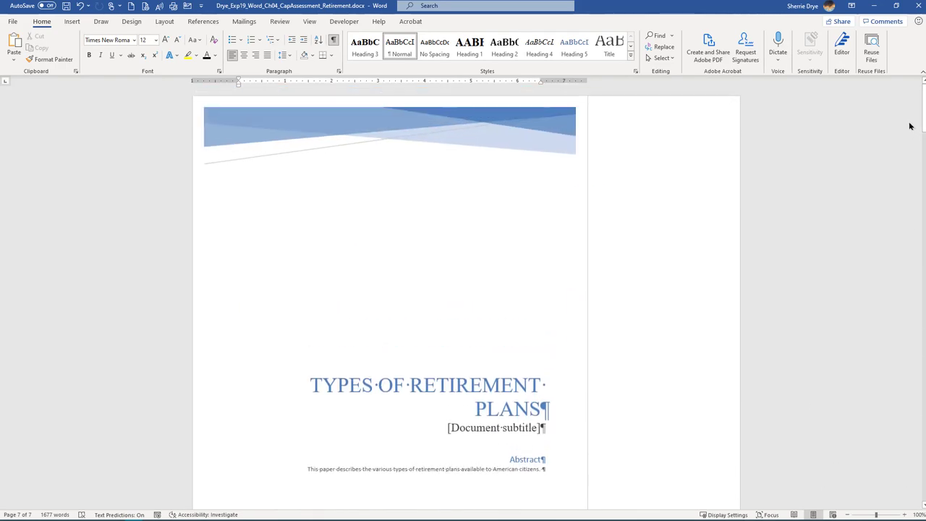
left_click(518, 302)
scroll(517, 302, "down", 8)
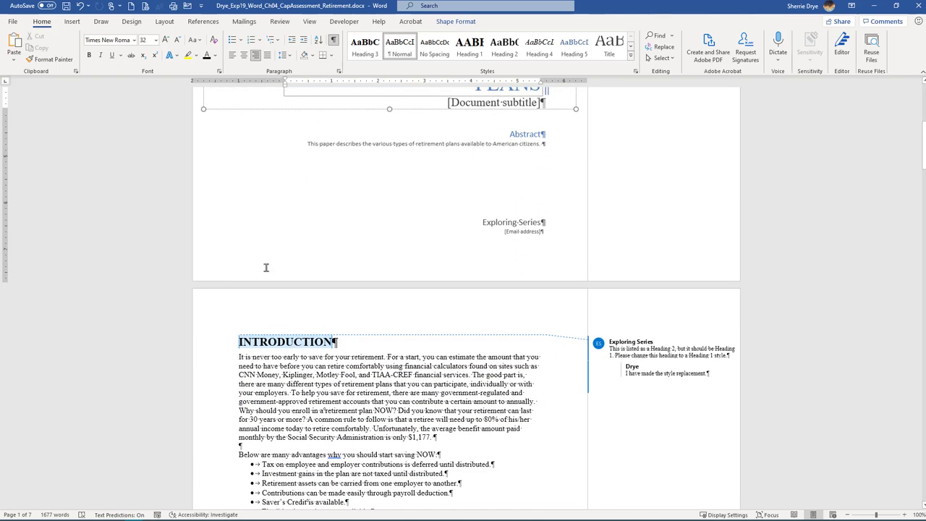
left_click(238, 334)
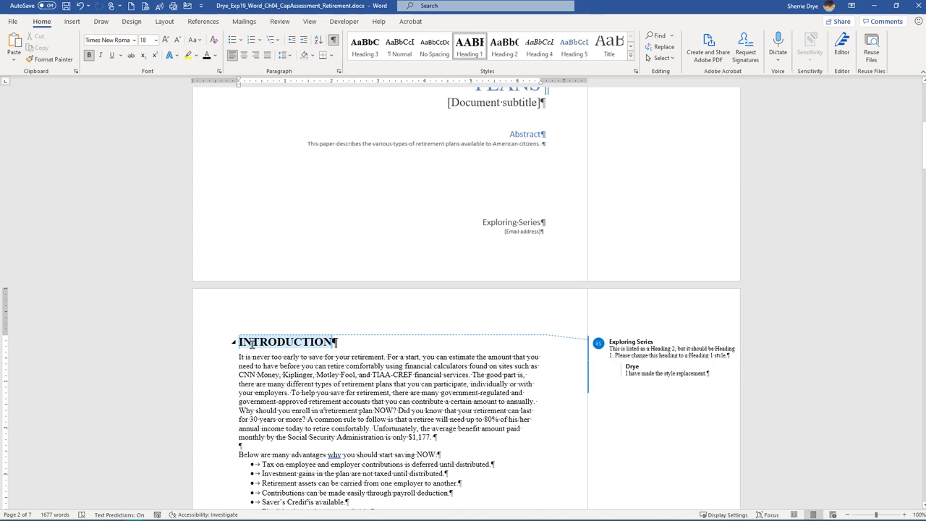
key("ctrl+Return")
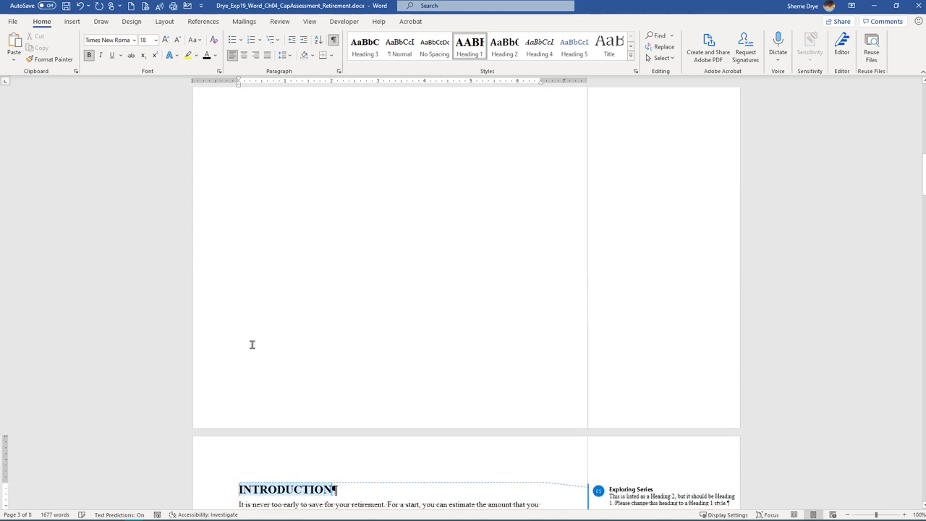
scroll(252, 344, "up", 8)
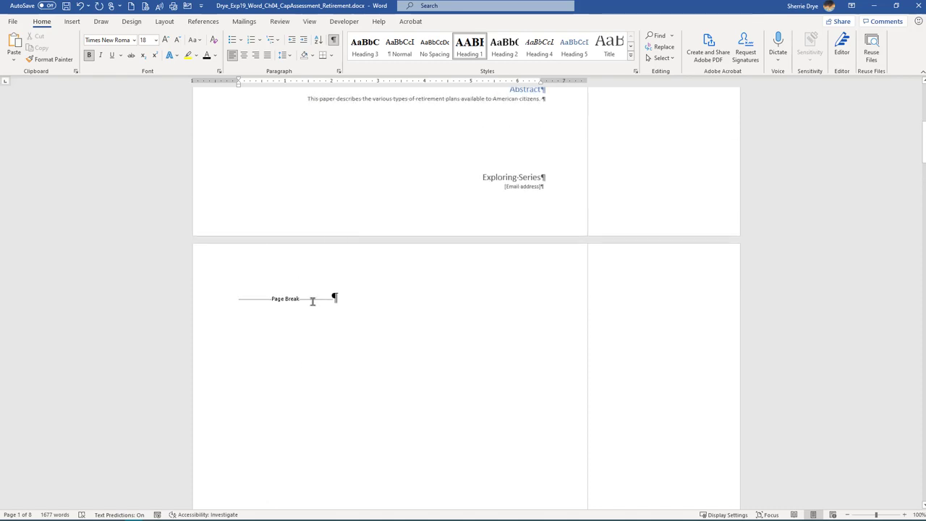
Insert the Automatic Table 1 table of contents before the page break on the blank second page
left_click(235, 299)
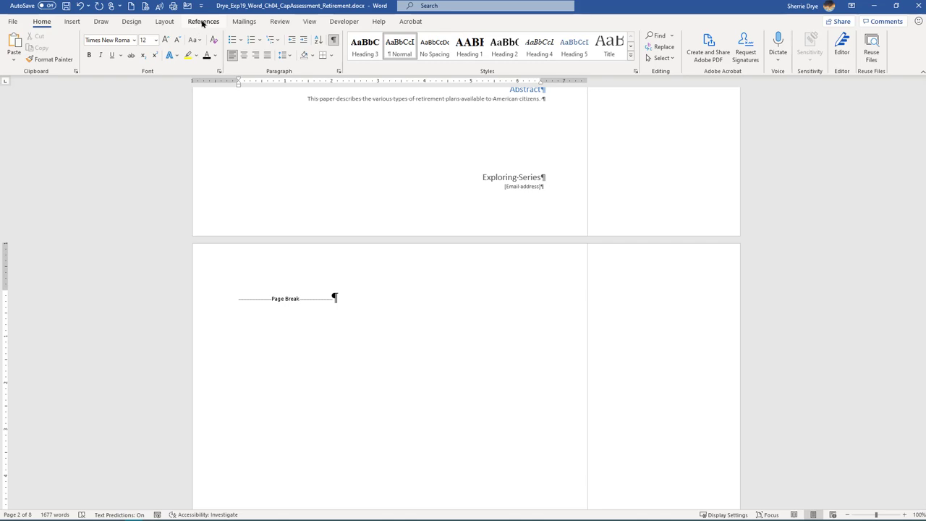
scroll(393, 365, "down", 7)
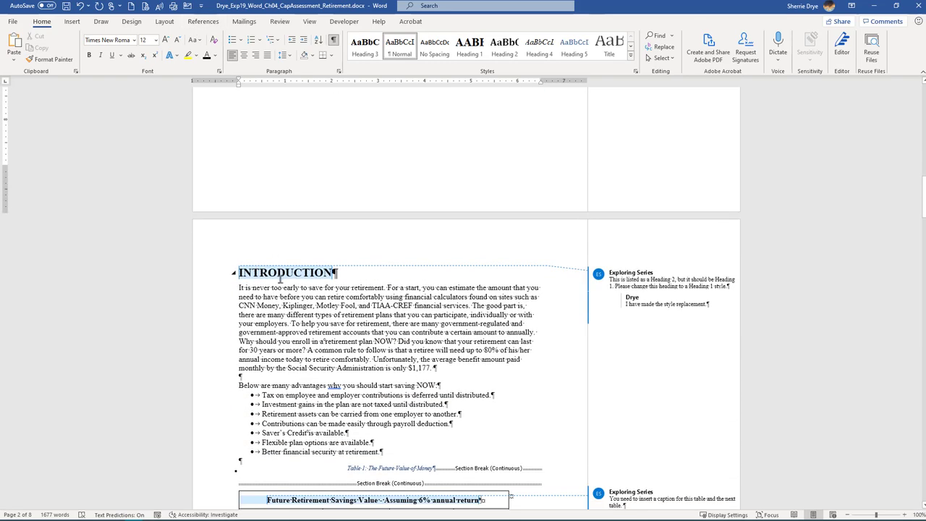
scroll(325, 306, "up", 7)
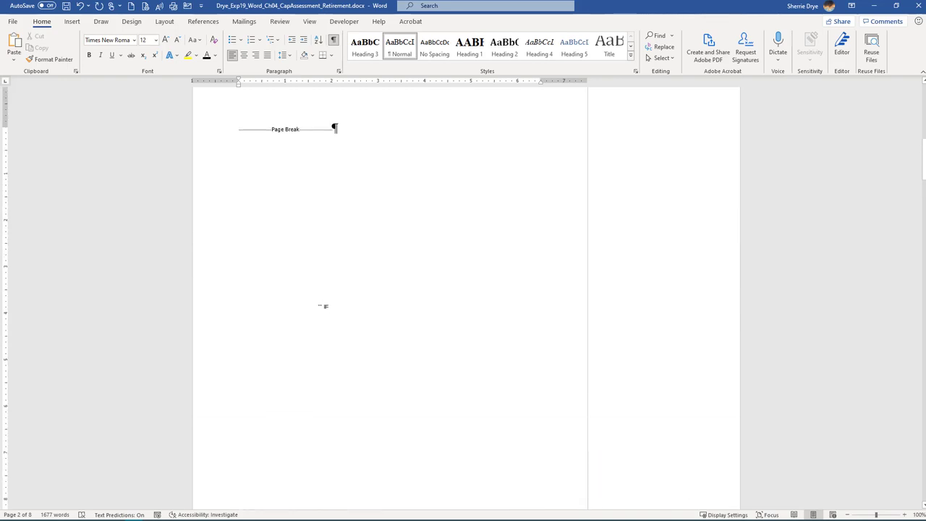
scroll(317, 277, "up", 1)
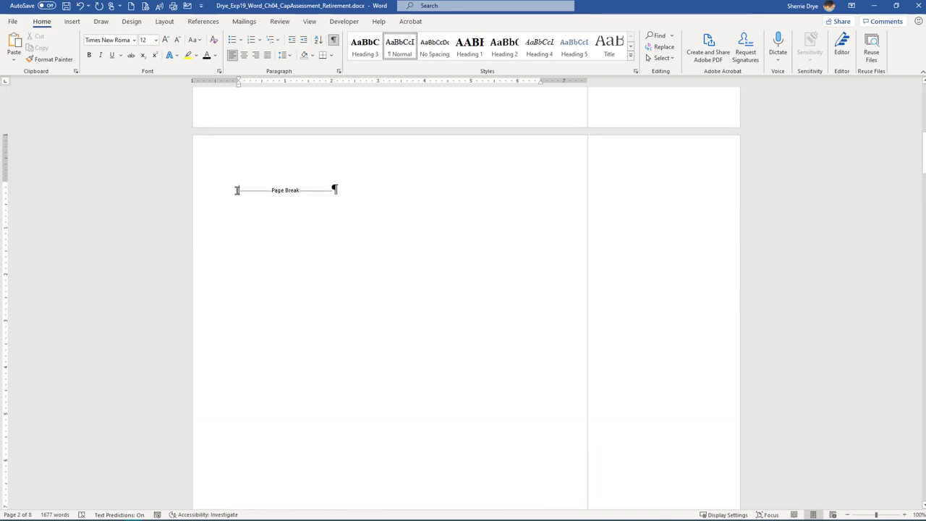
left_click(203, 22)
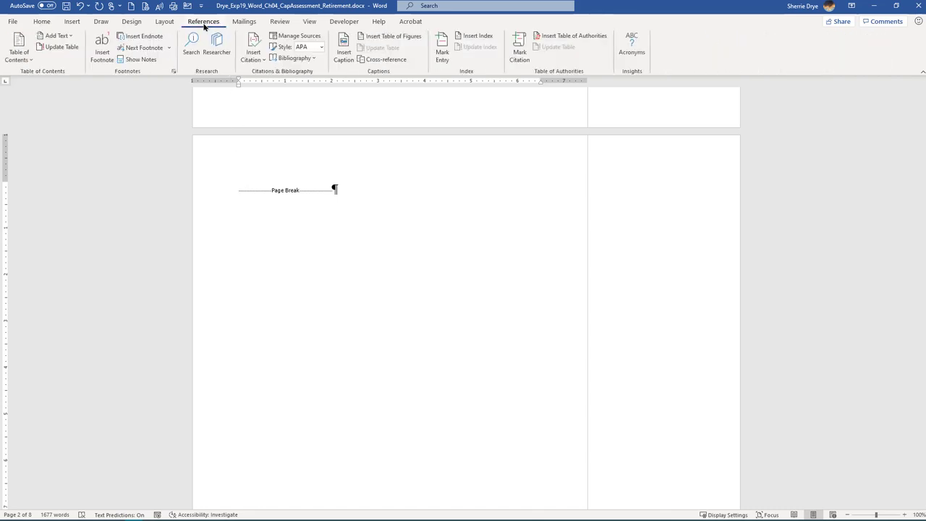
left_click(27, 59)
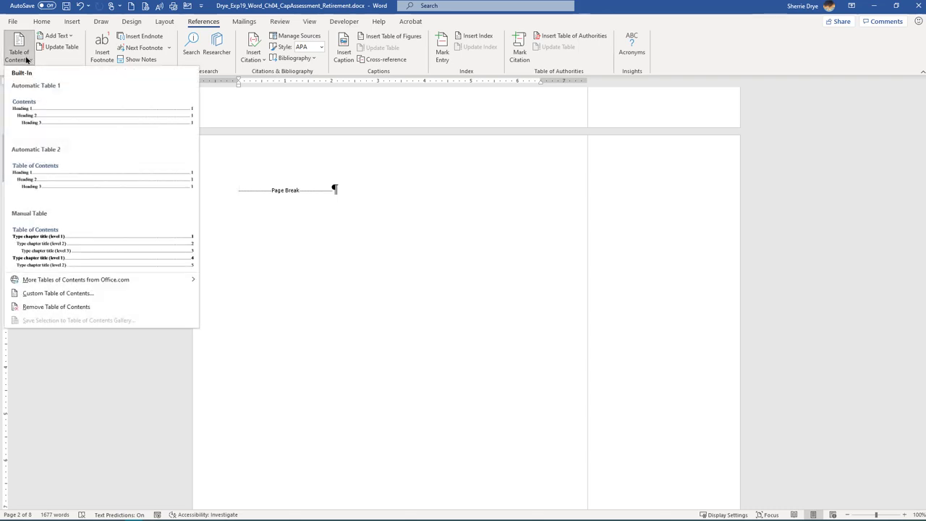
left_click(49, 104)
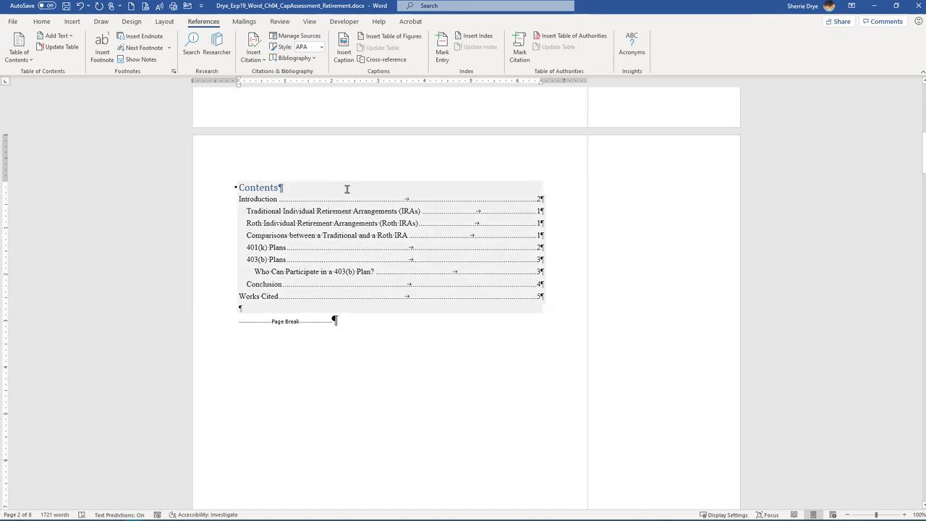
Hide the formatting marks, and check the header area of the Contents page before returning to the body text
left_click(43, 23)
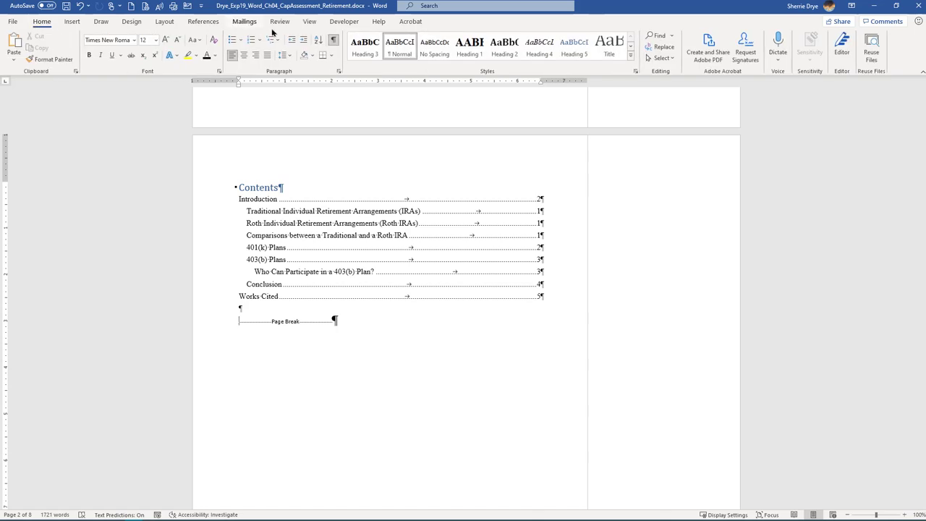
left_click(335, 40)
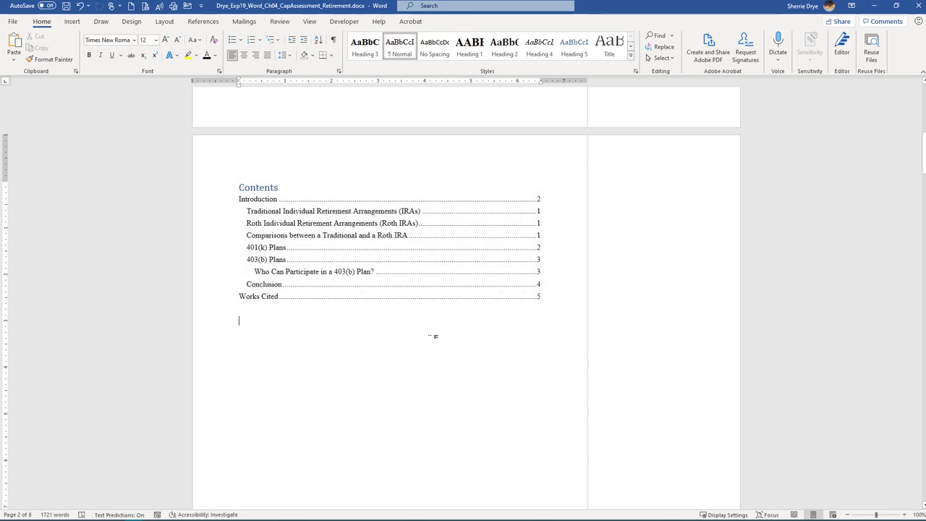
scroll(450, 399, "up", 3)
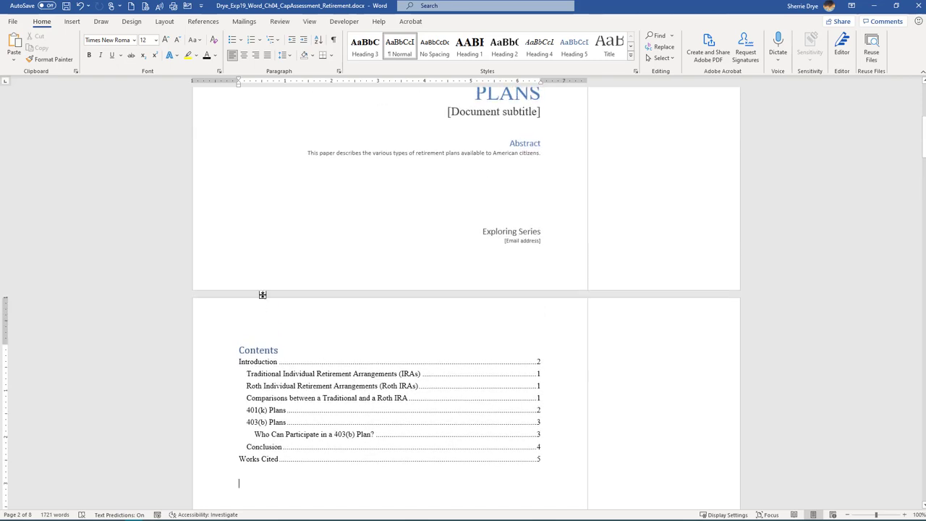
double_click(263, 312)
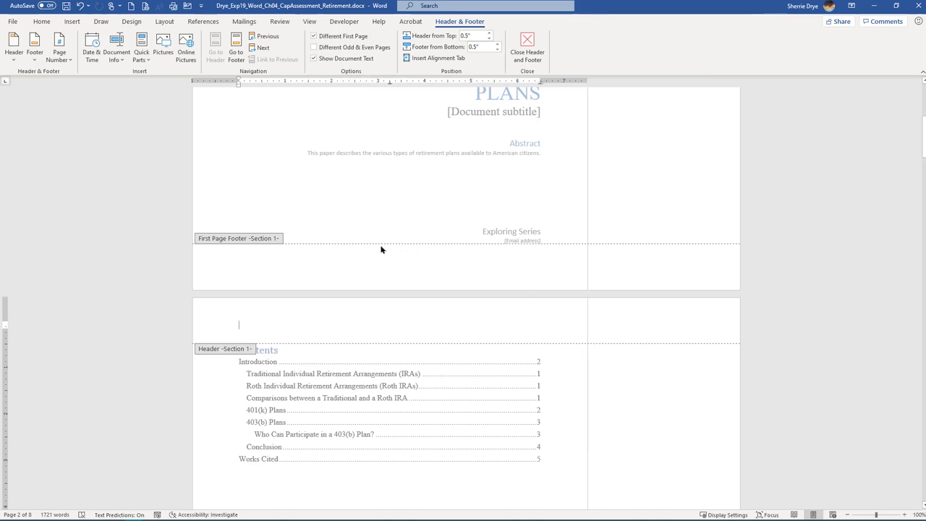
scroll(300, 258, "down", 1)
scroll(301, 259, "down", 2)
double_click(430, 416)
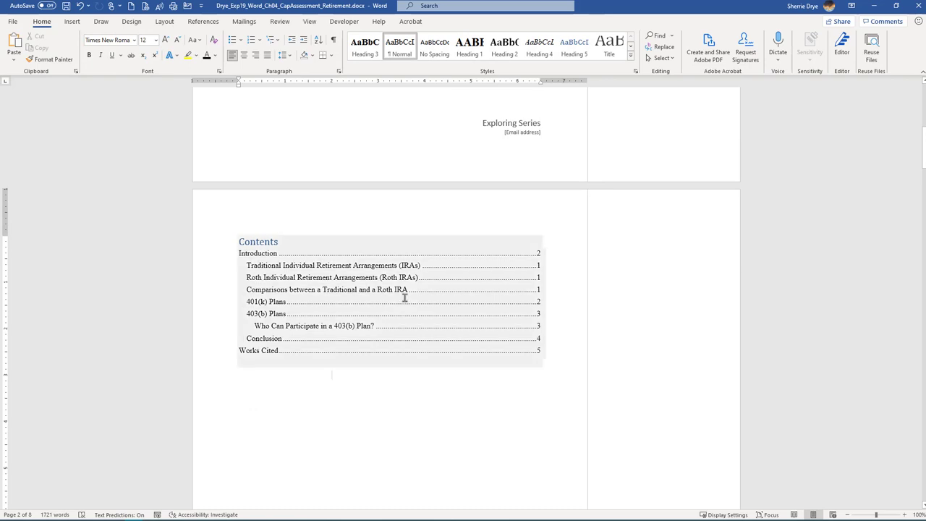
Follow the 401(k) Plans entry in the table of contents to its section and return to the Contents page
left_click(276, 303)
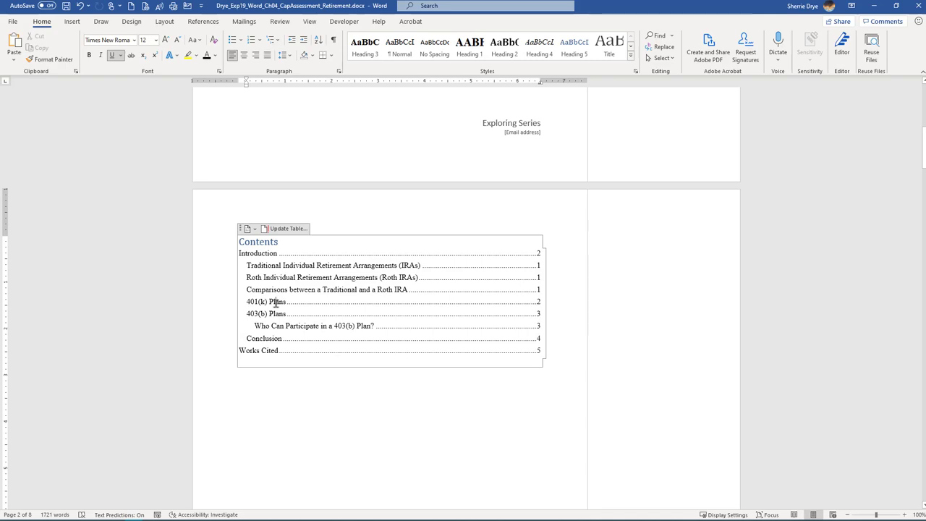
left_click(276, 303, "ctrl")
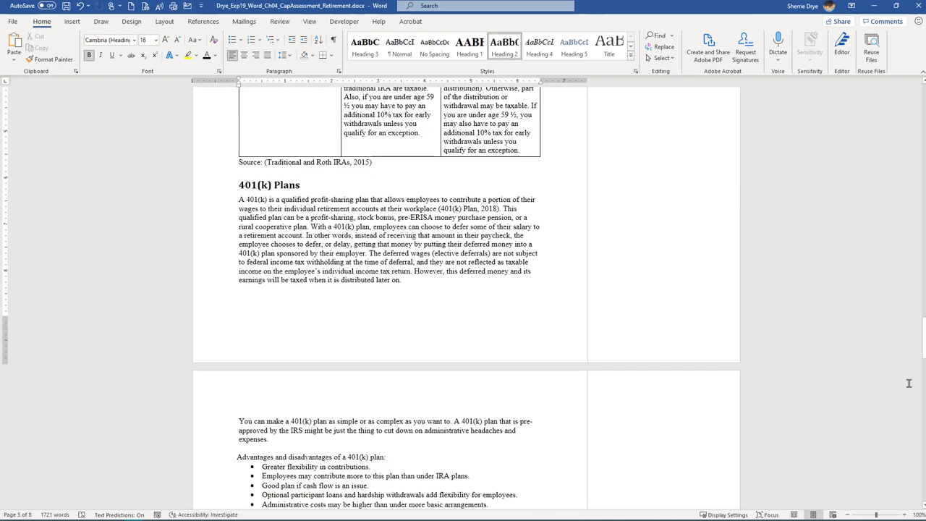
left_click_drag(923, 339, 924, 101)
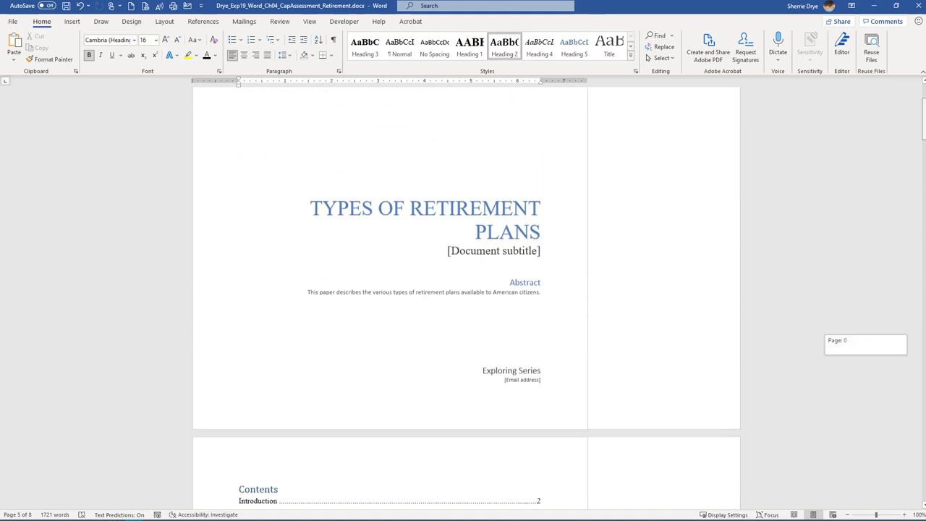
scroll(471, 209, "down", 6)
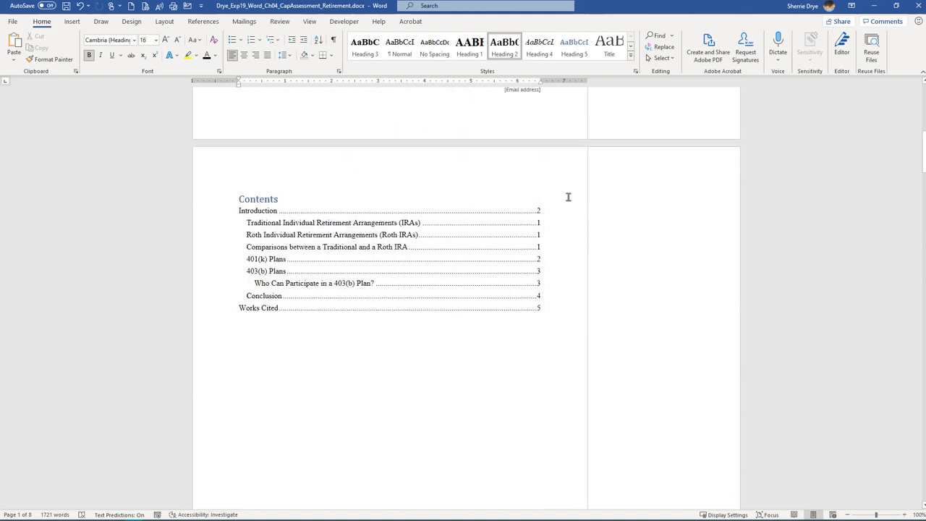
Apply the Normal style to the Introduction heading
left_click(265, 211)
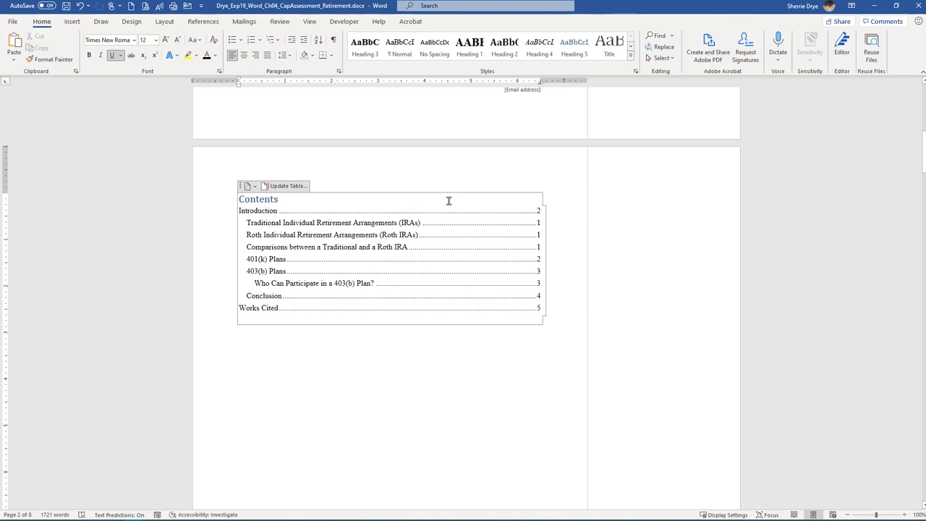
scroll(390, 264, "down", 9)
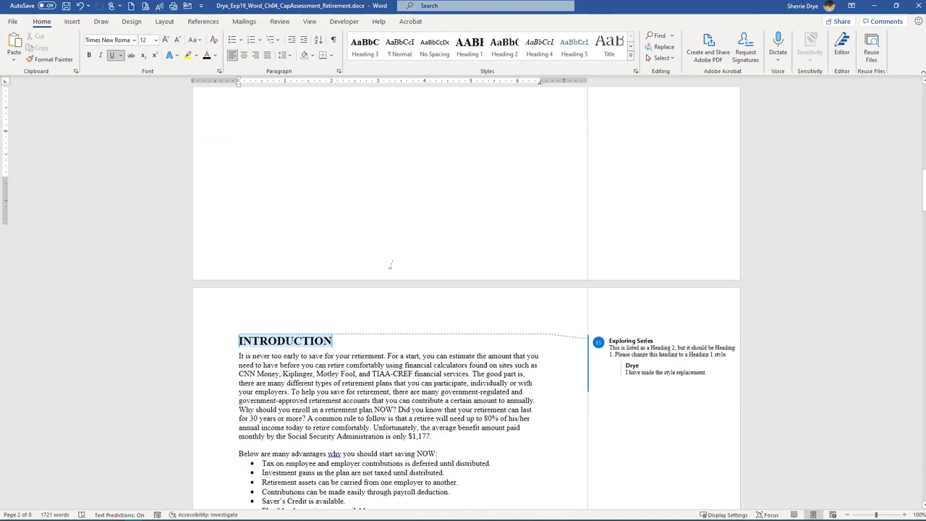
scroll(389, 255, "up", 2)
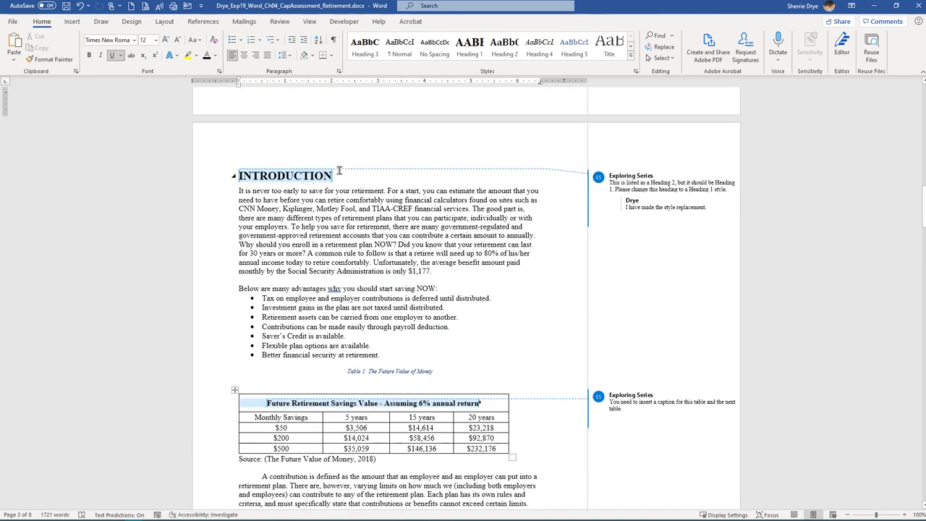
left_click(301, 175)
scroll(314, 230, "up", 4)
scroll(248, 265, "down", 1)
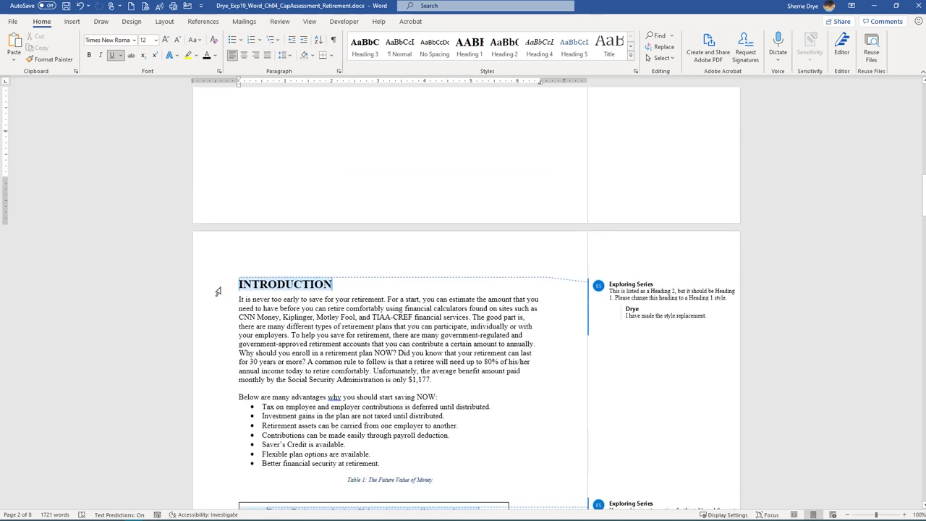
left_click(404, 58)
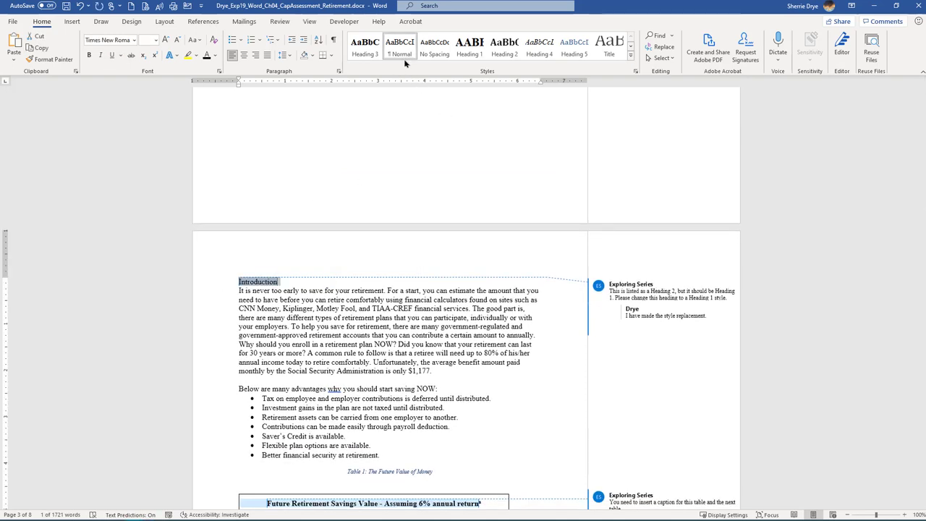
Update the entire table of contents to reflect the Introduction's Normal style
scroll(333, 225, "up", 4)
scroll(333, 225, "up", 10)
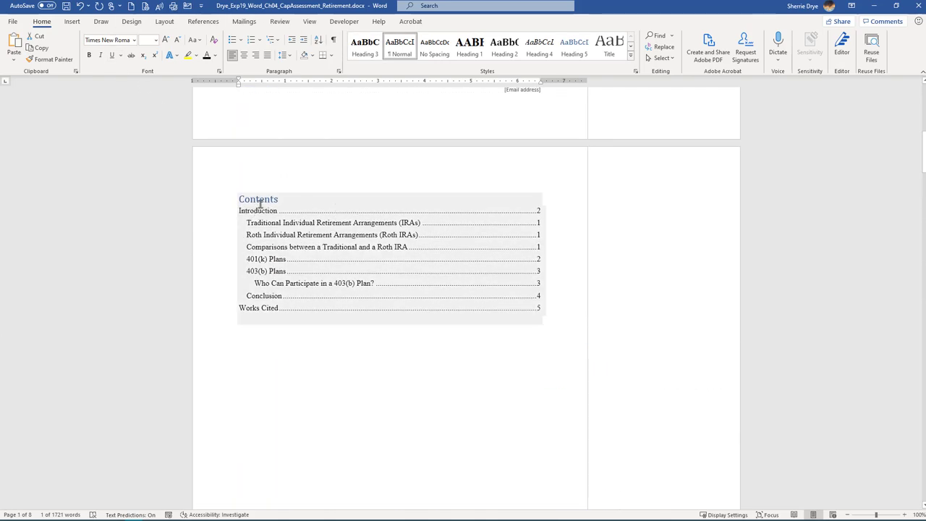
left_click(260, 201)
left_click(290, 186)
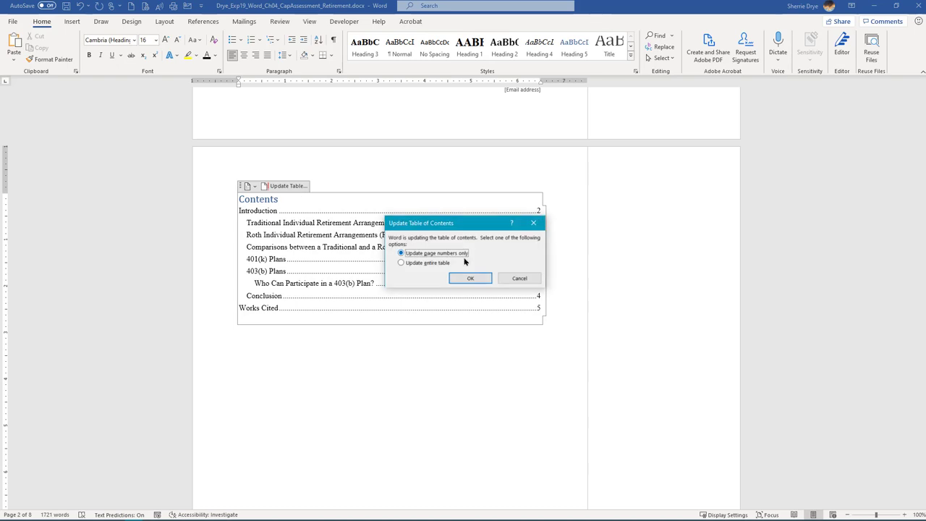
left_click(438, 263)
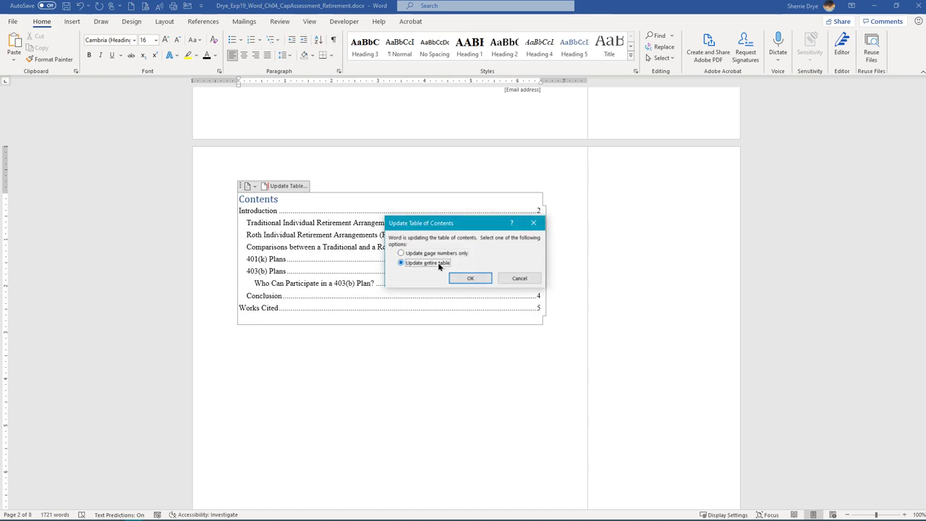
left_click(469, 279)
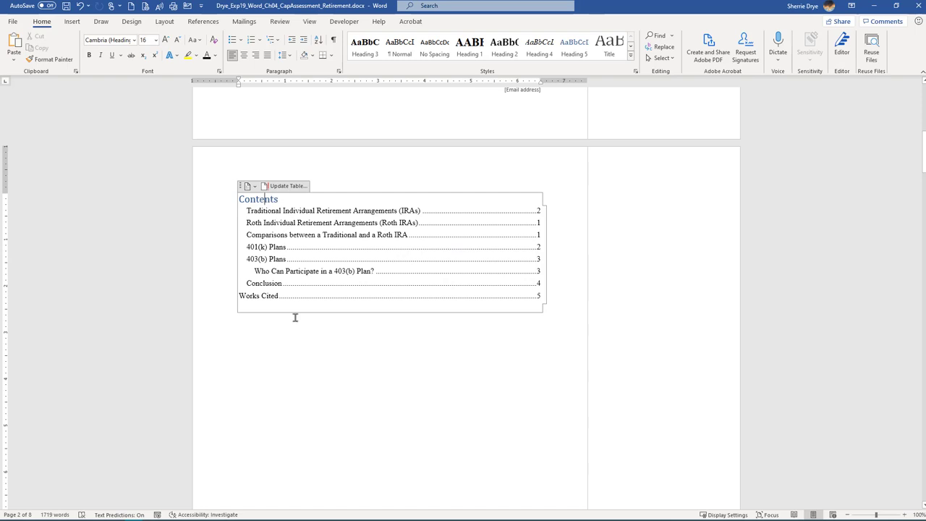
Reapply the Heading 1 style to the Introduction heading
scroll(303, 330, "down", 9)
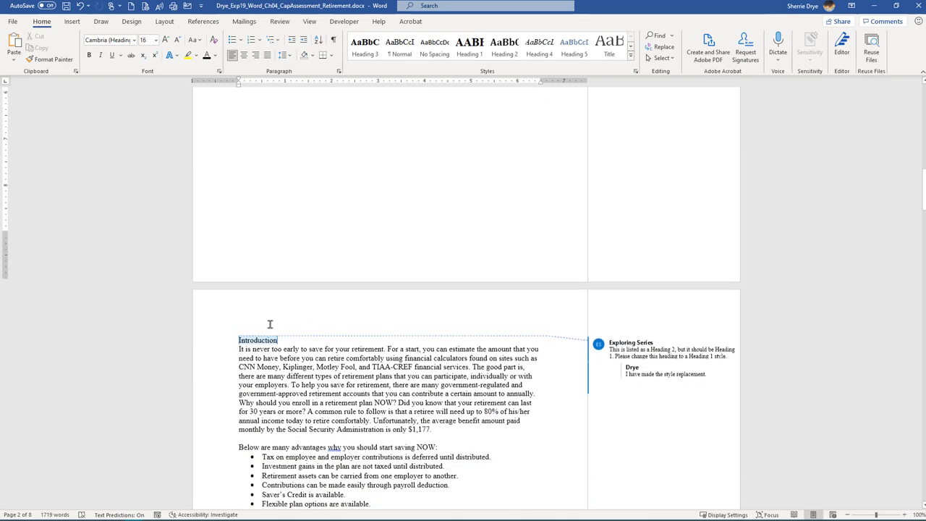
left_click(224, 335)
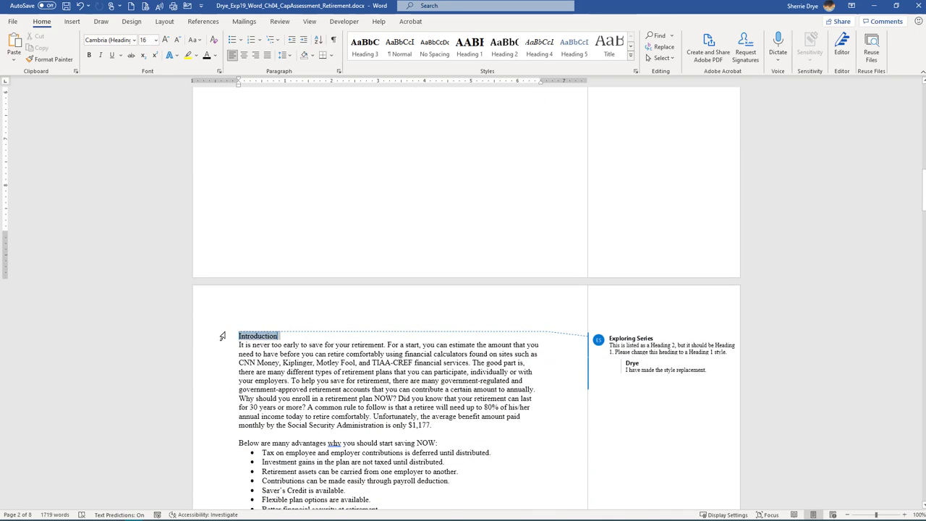
left_click(469, 46)
Update the entire table of contents to include the Introduction as a Heading 1 entry
scroll(400, 217, "up", 10)
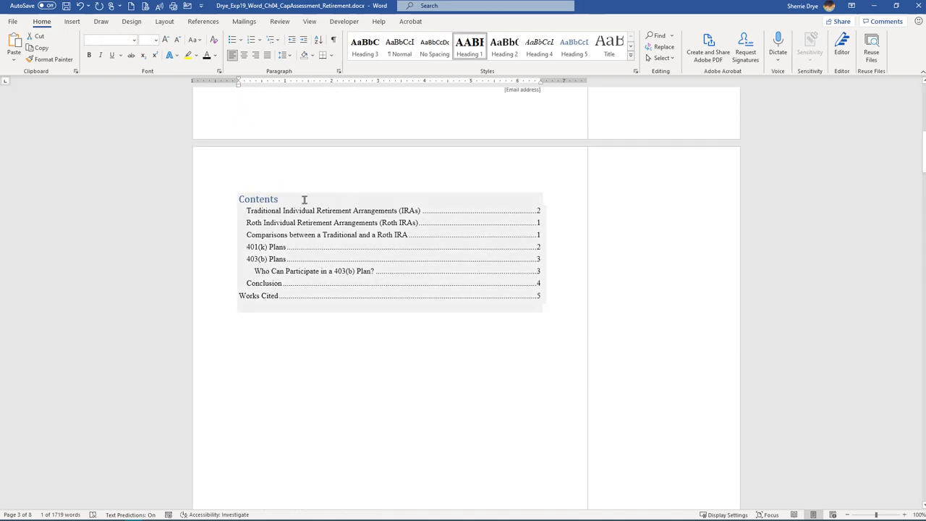
left_click(265, 199)
left_click(287, 186)
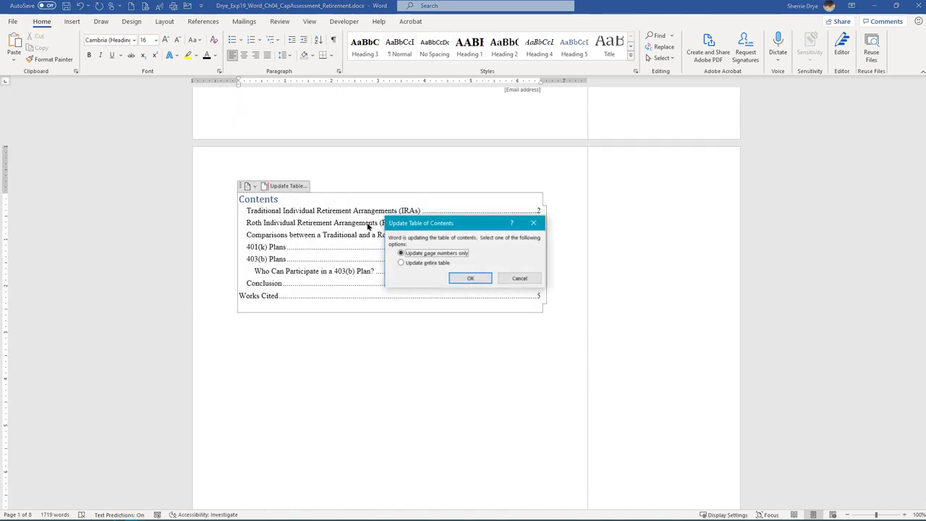
left_click(417, 263)
left_click(478, 278)
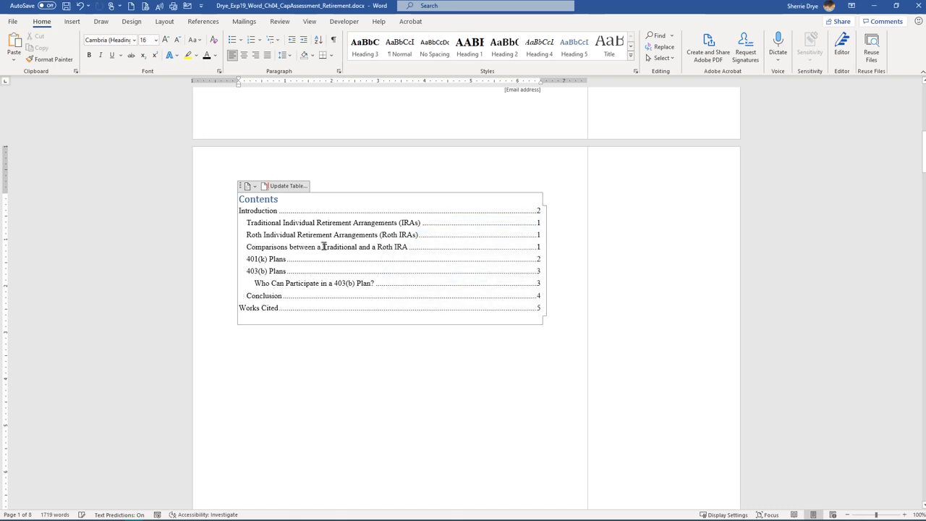